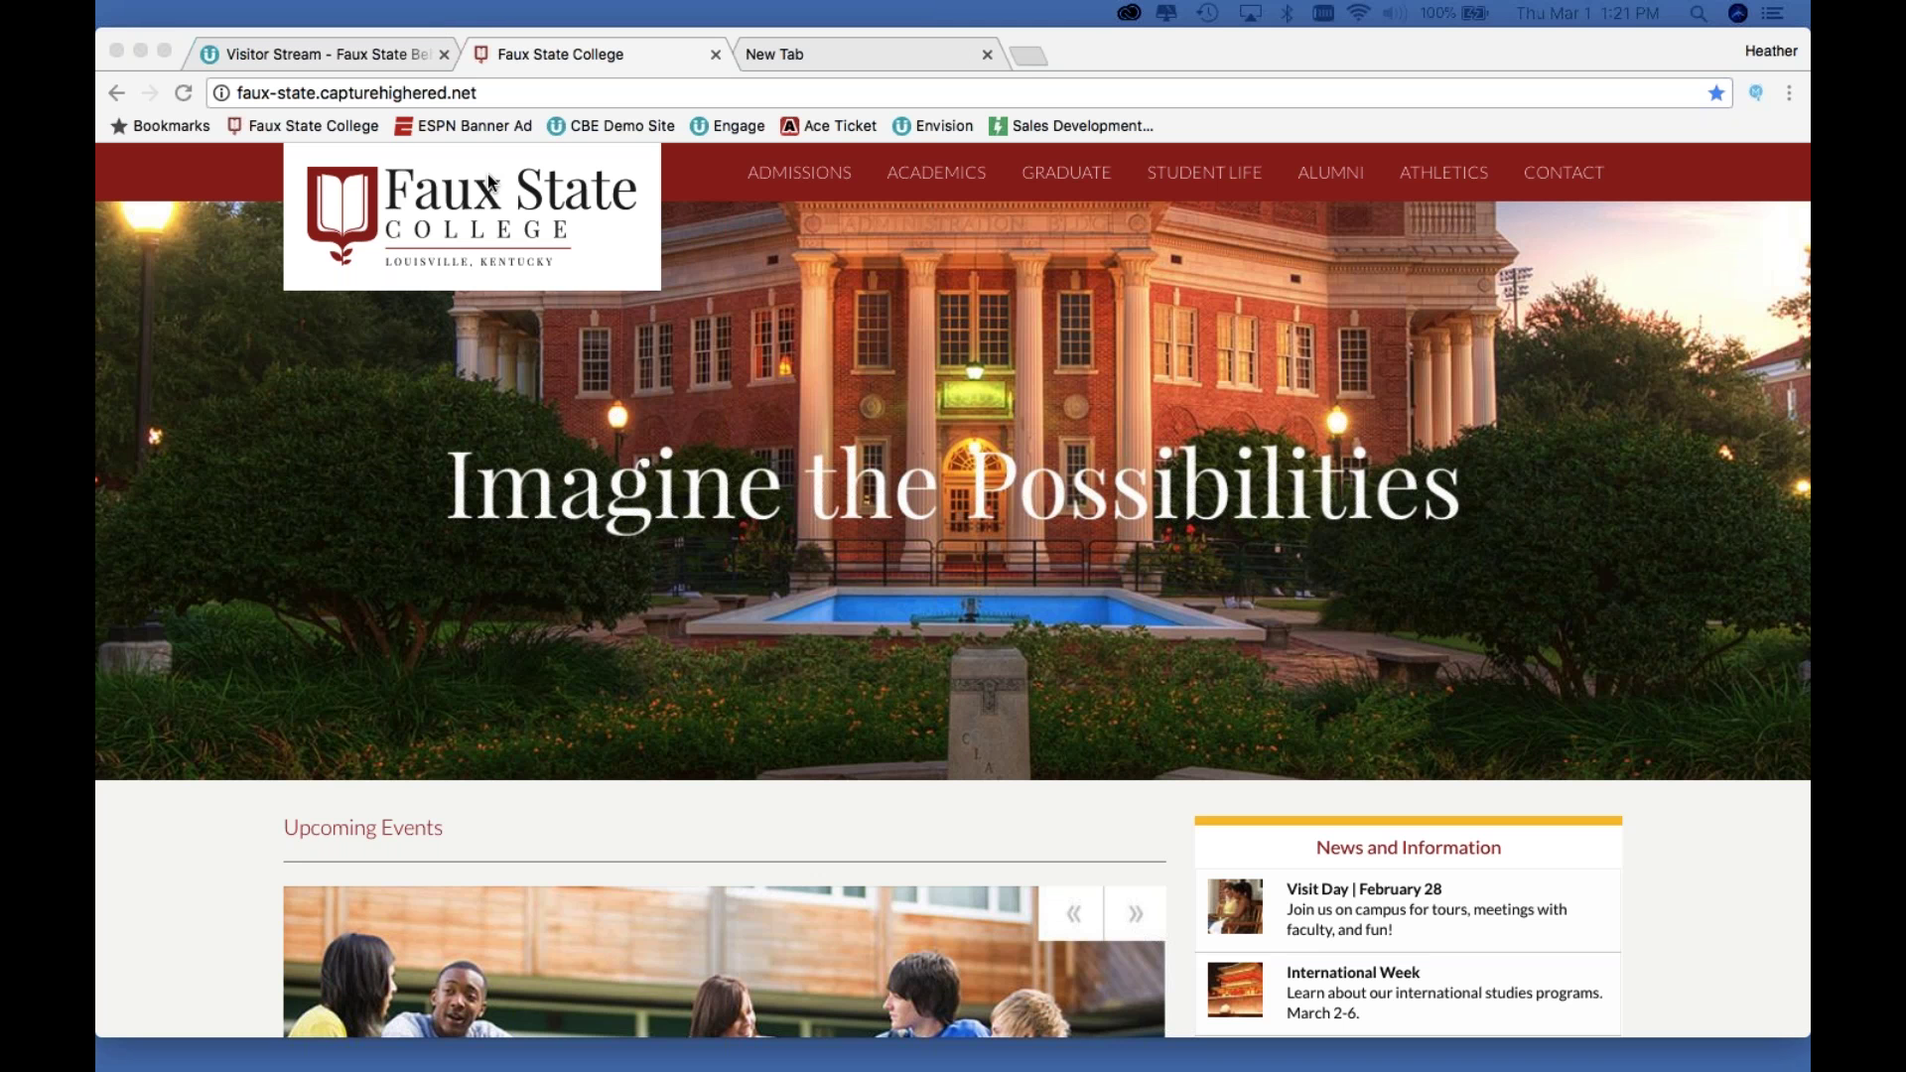
Reload the Faux State College home page and open the full profile of the Aurora, CO visitor from the Visitor Stream.
left_click(457, 187)
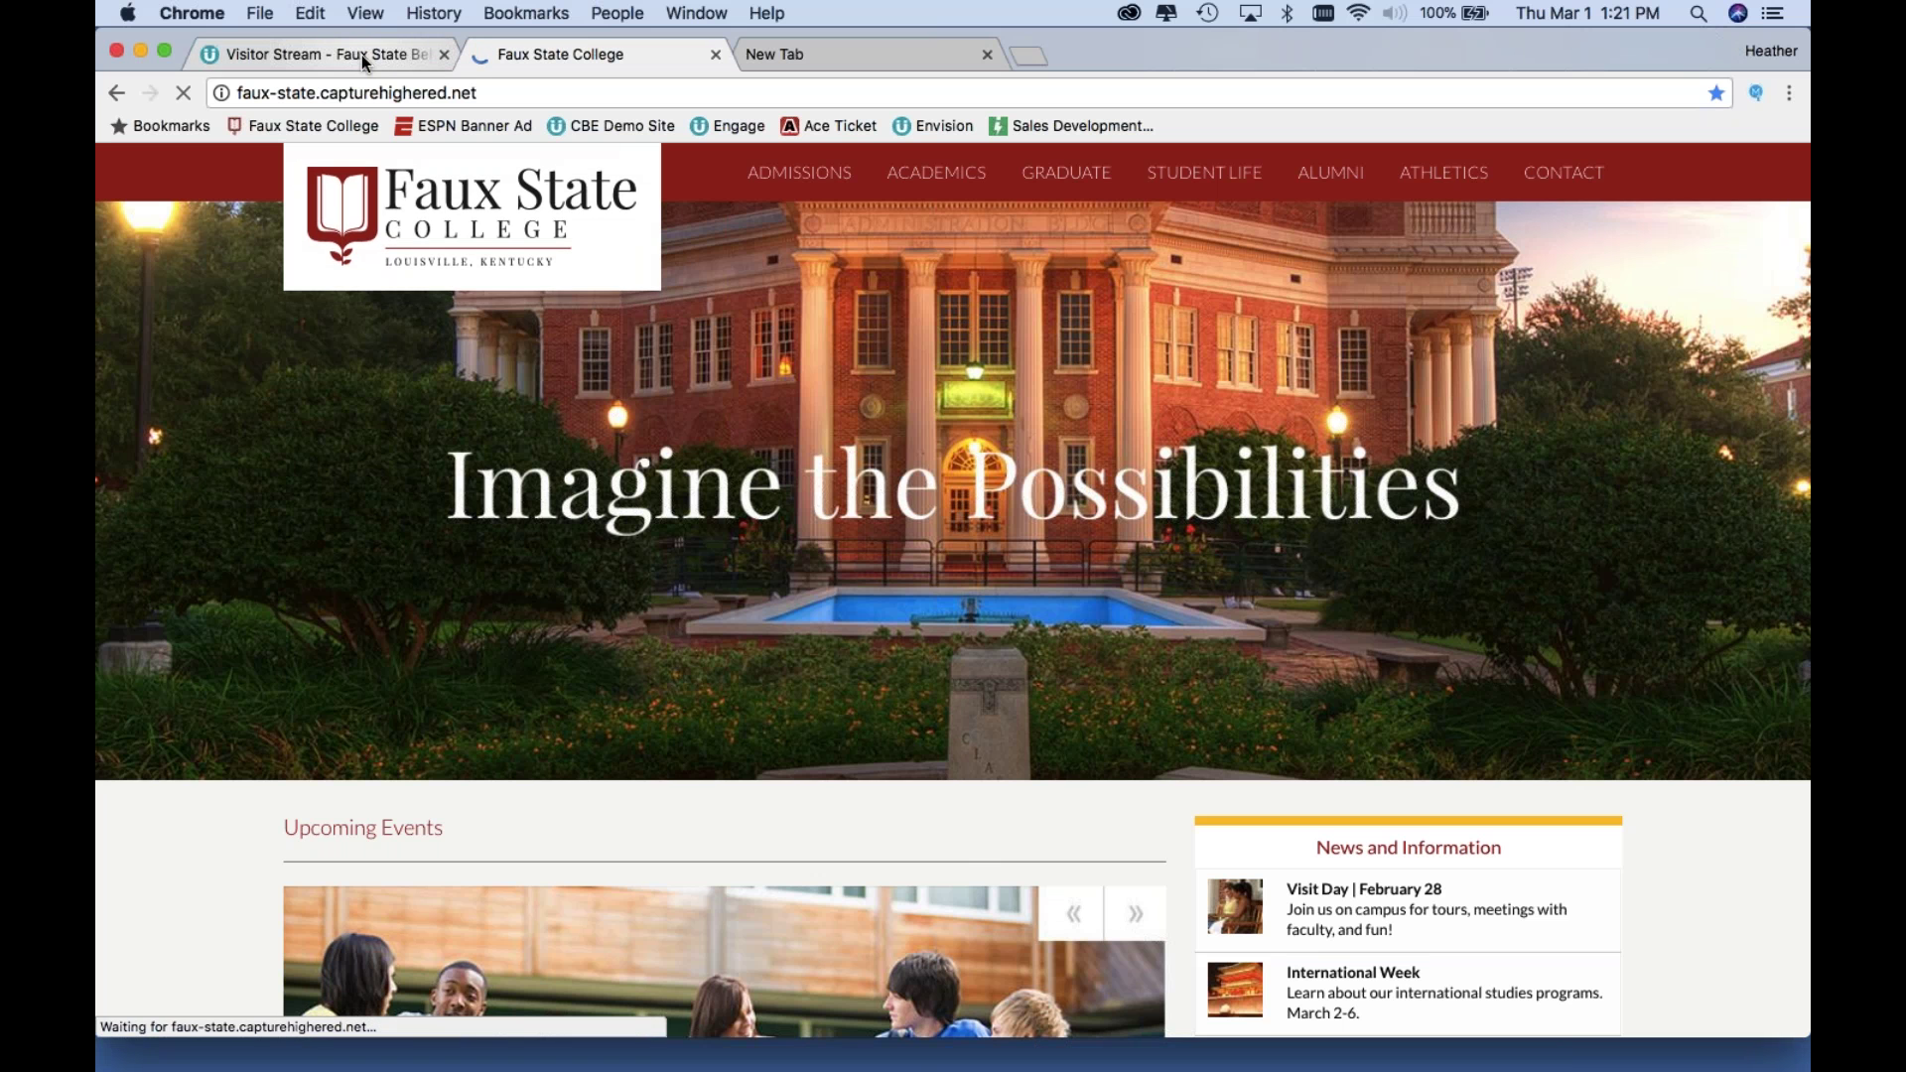
left_click(361, 56)
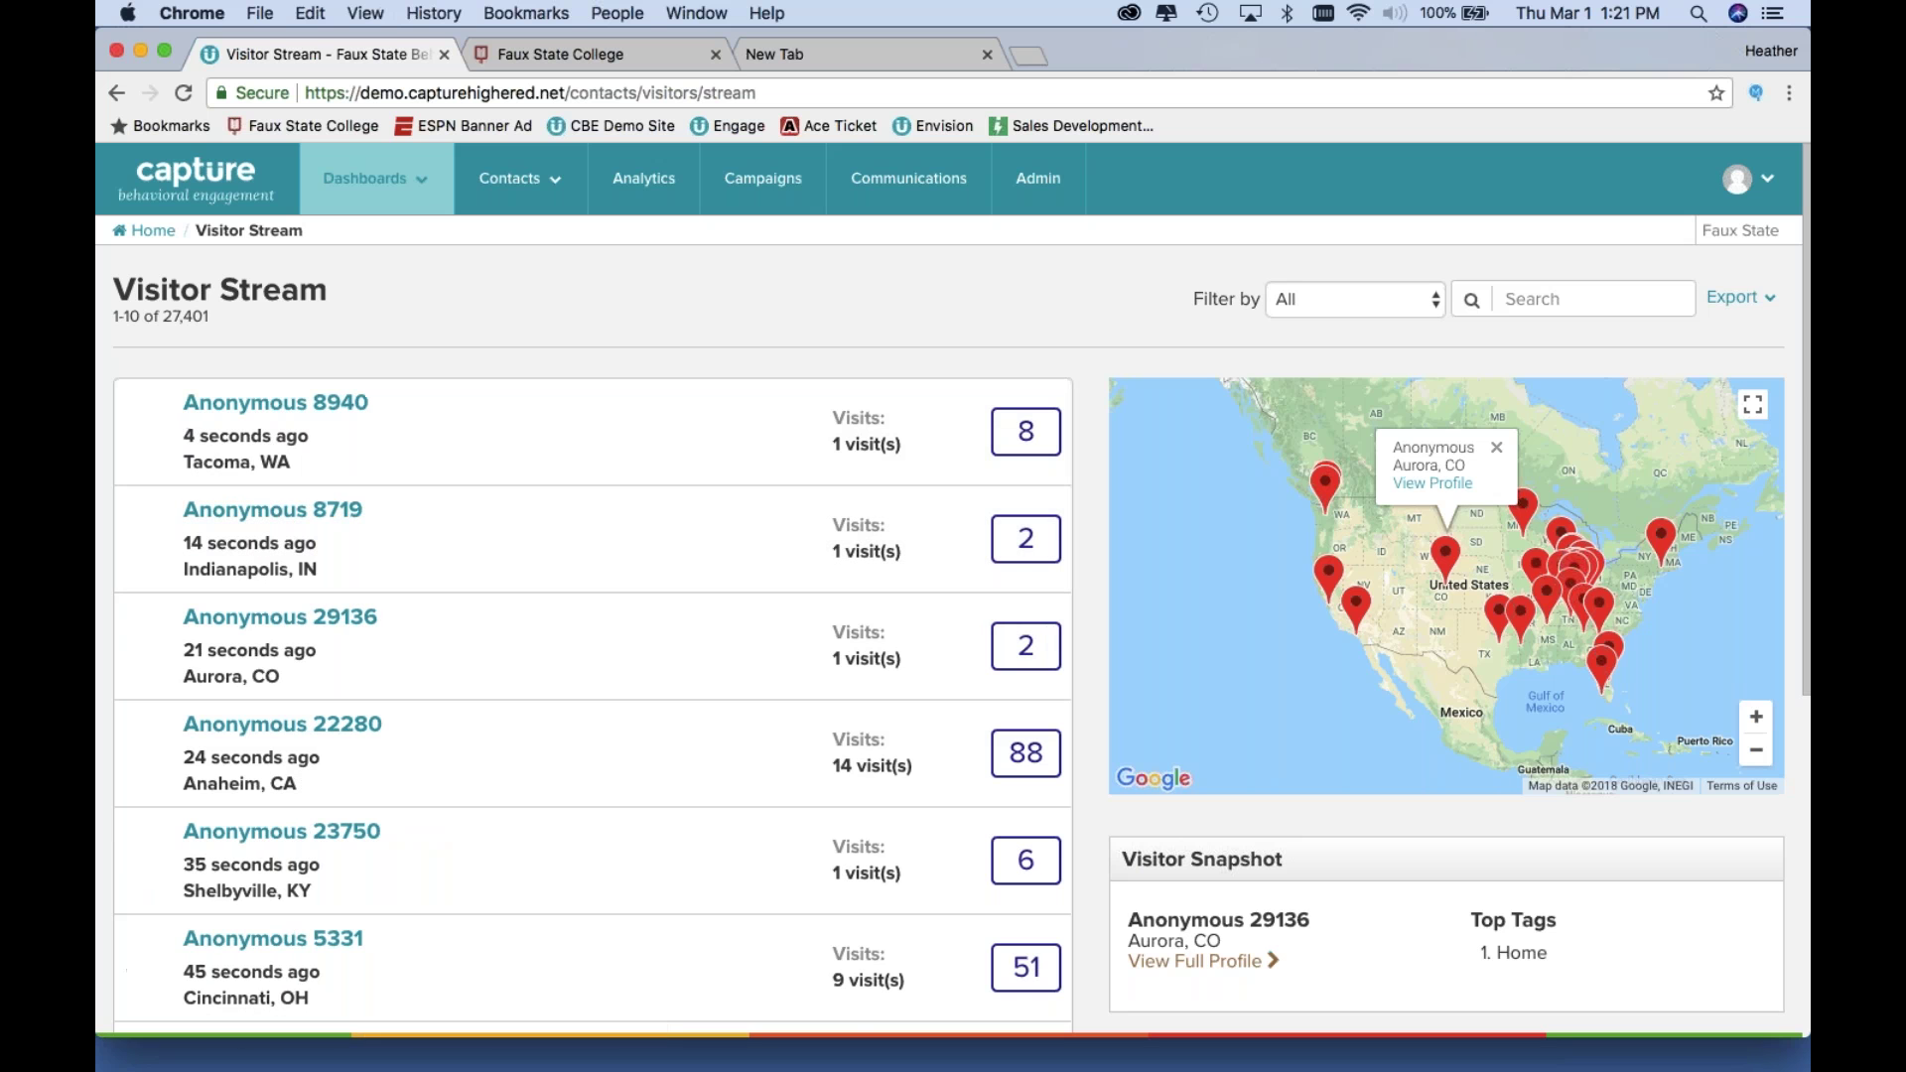
left_click(1204, 962)
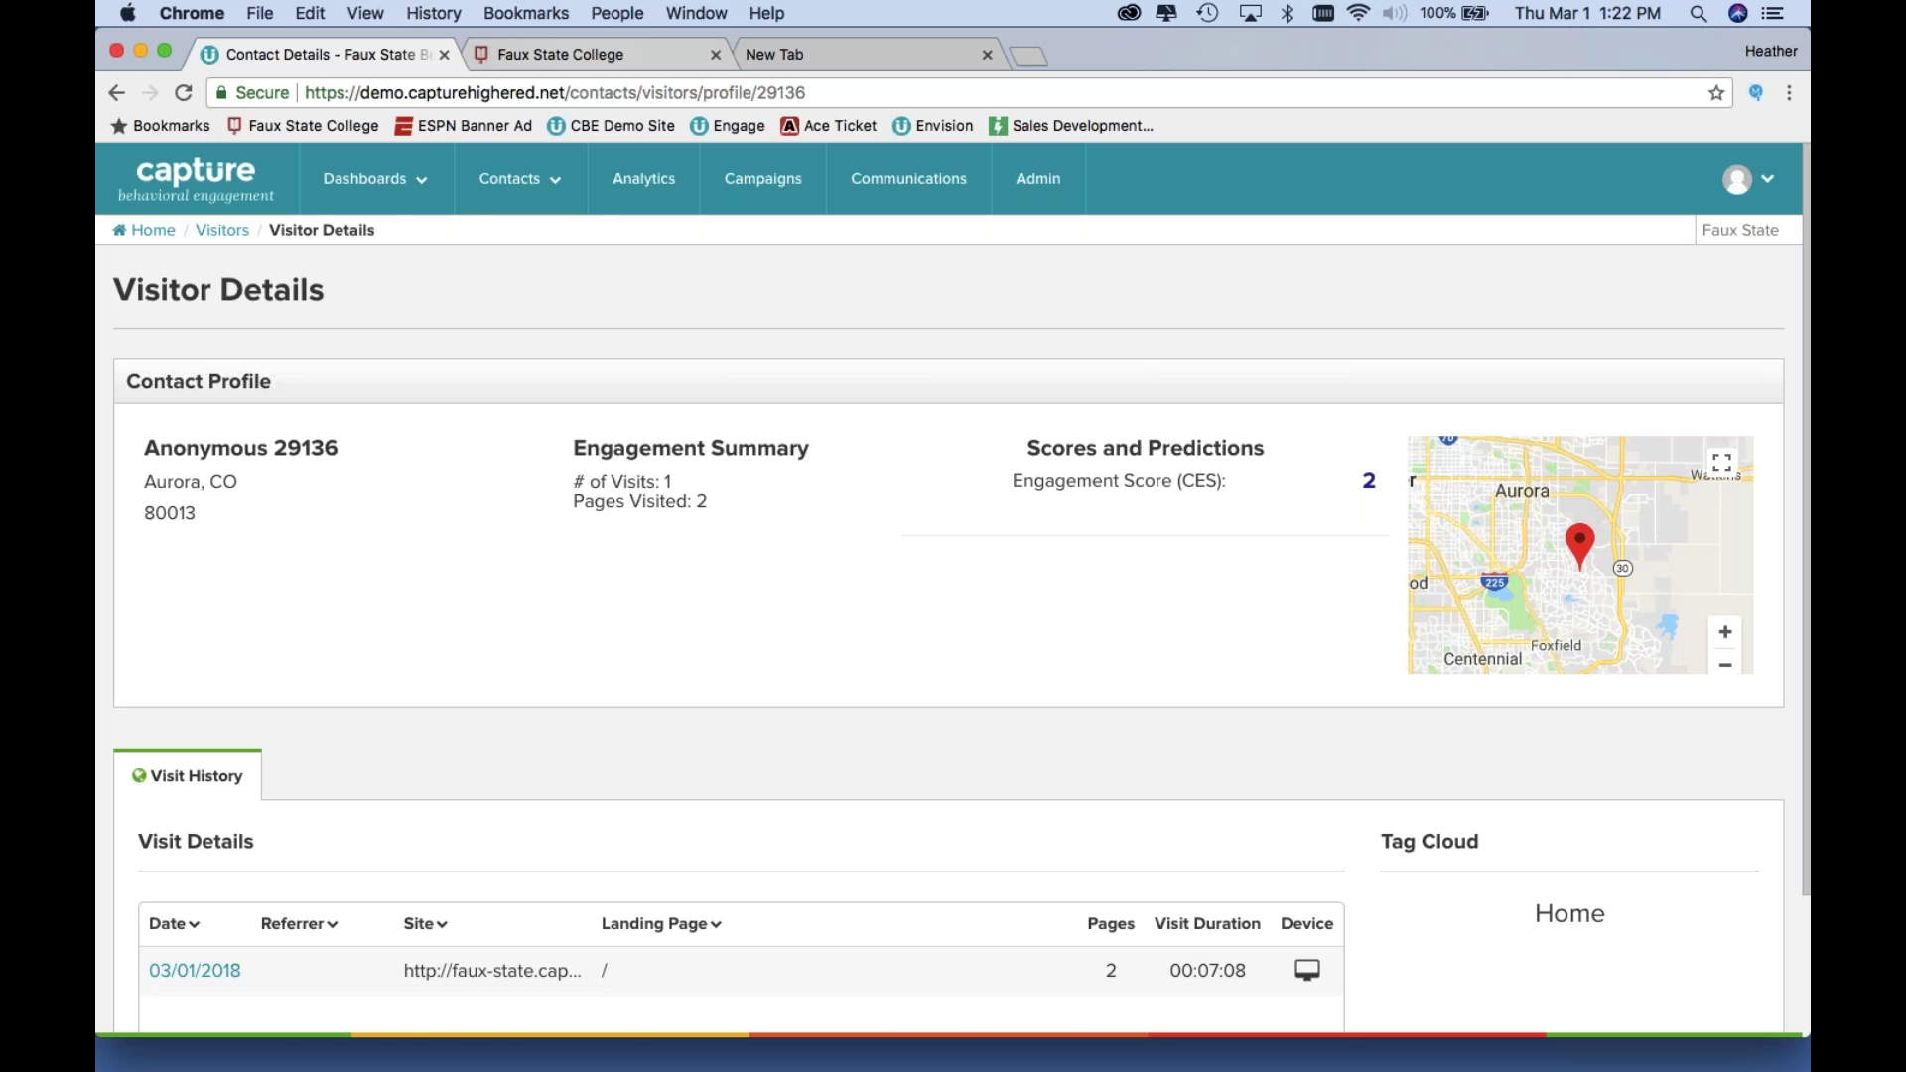
Visit the Academics, College of Business and Alumni Relations pages of the Faux State College site.
left_click(569, 57)
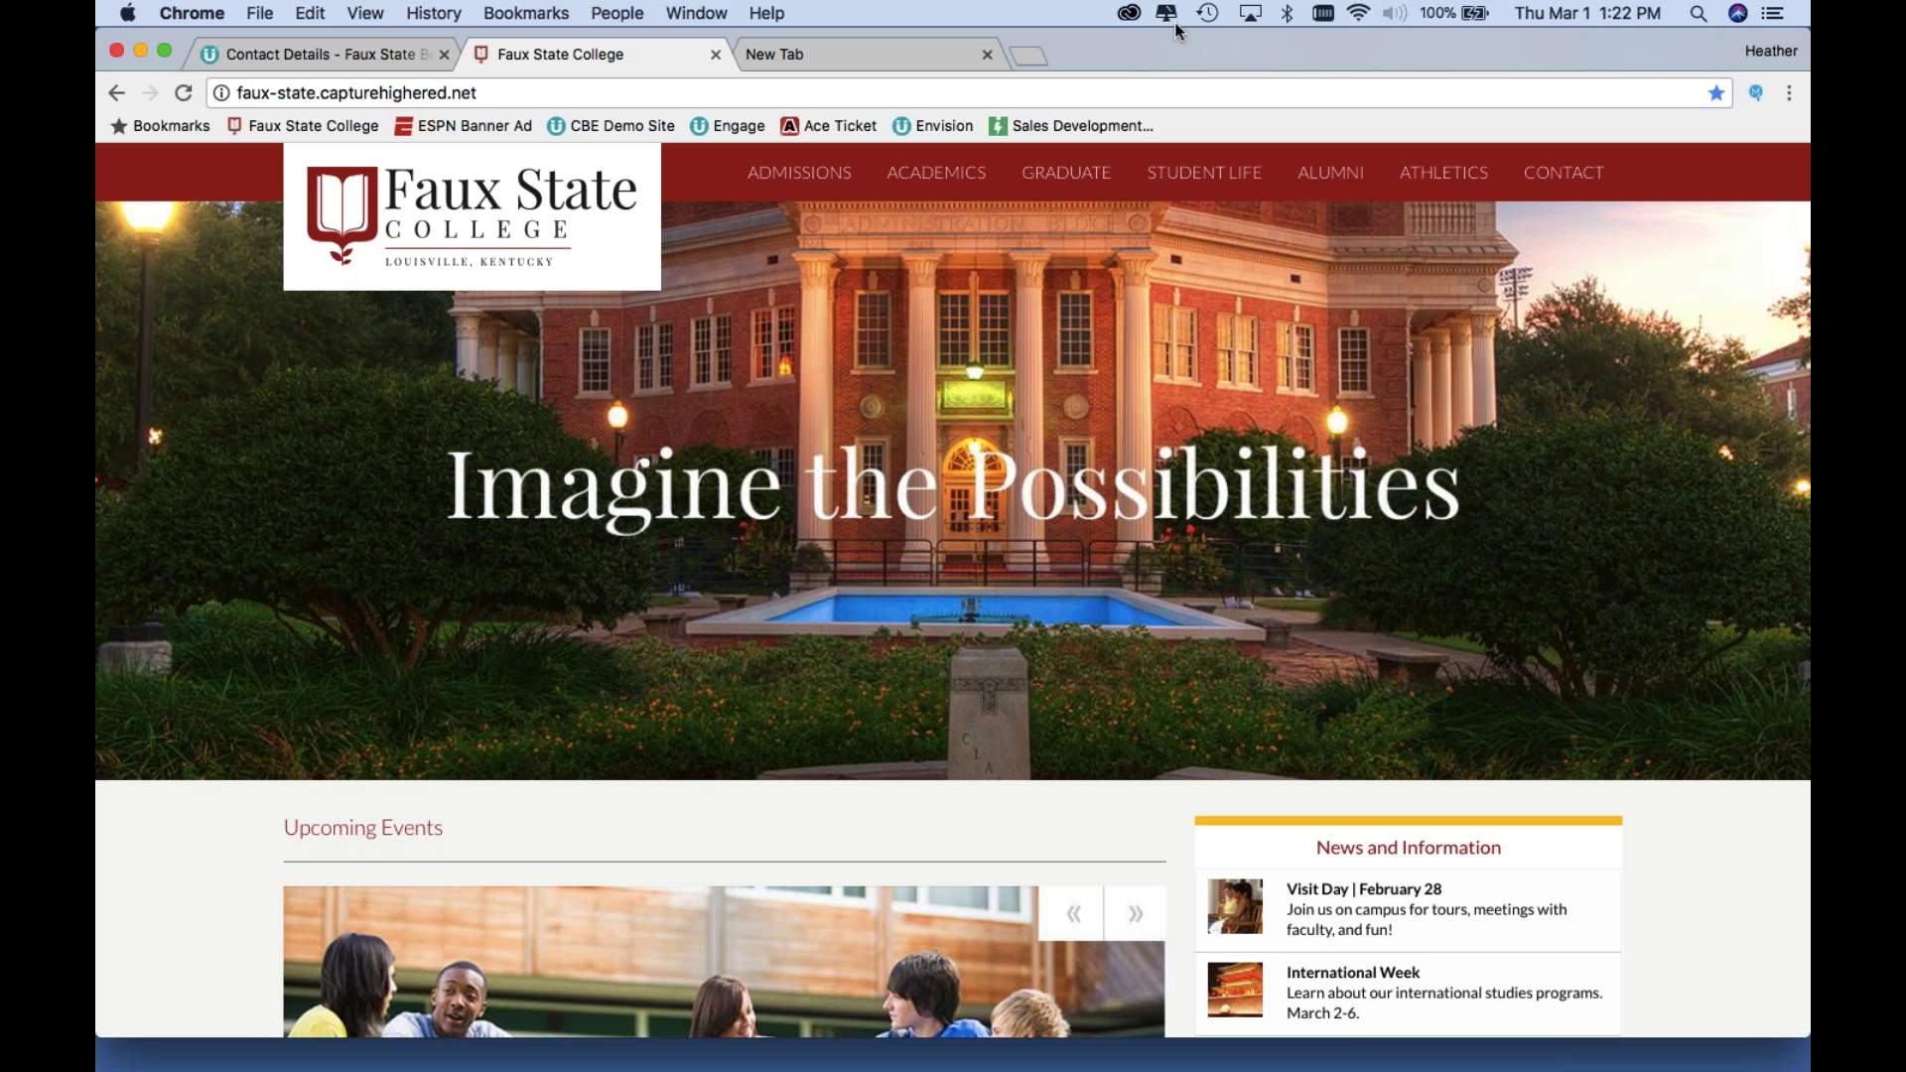
left_click(938, 191)
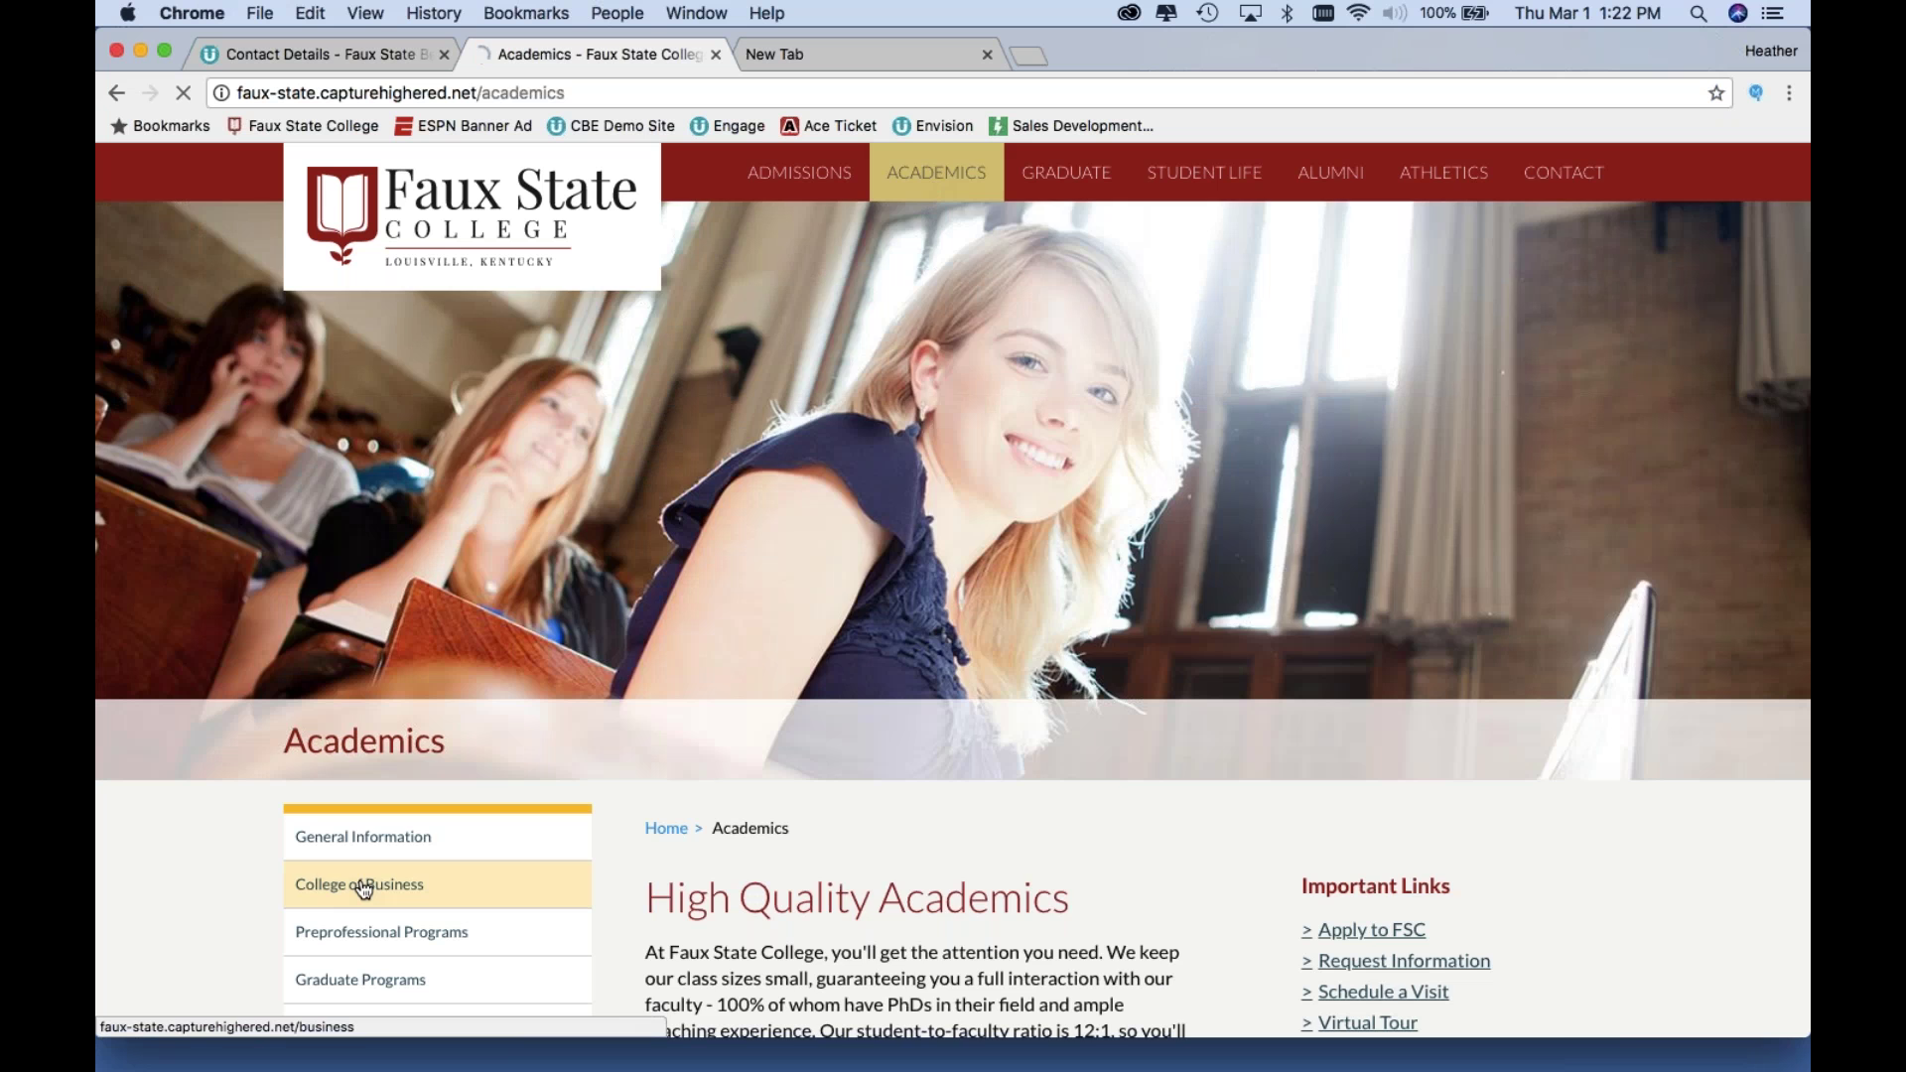
left_click(363, 885)
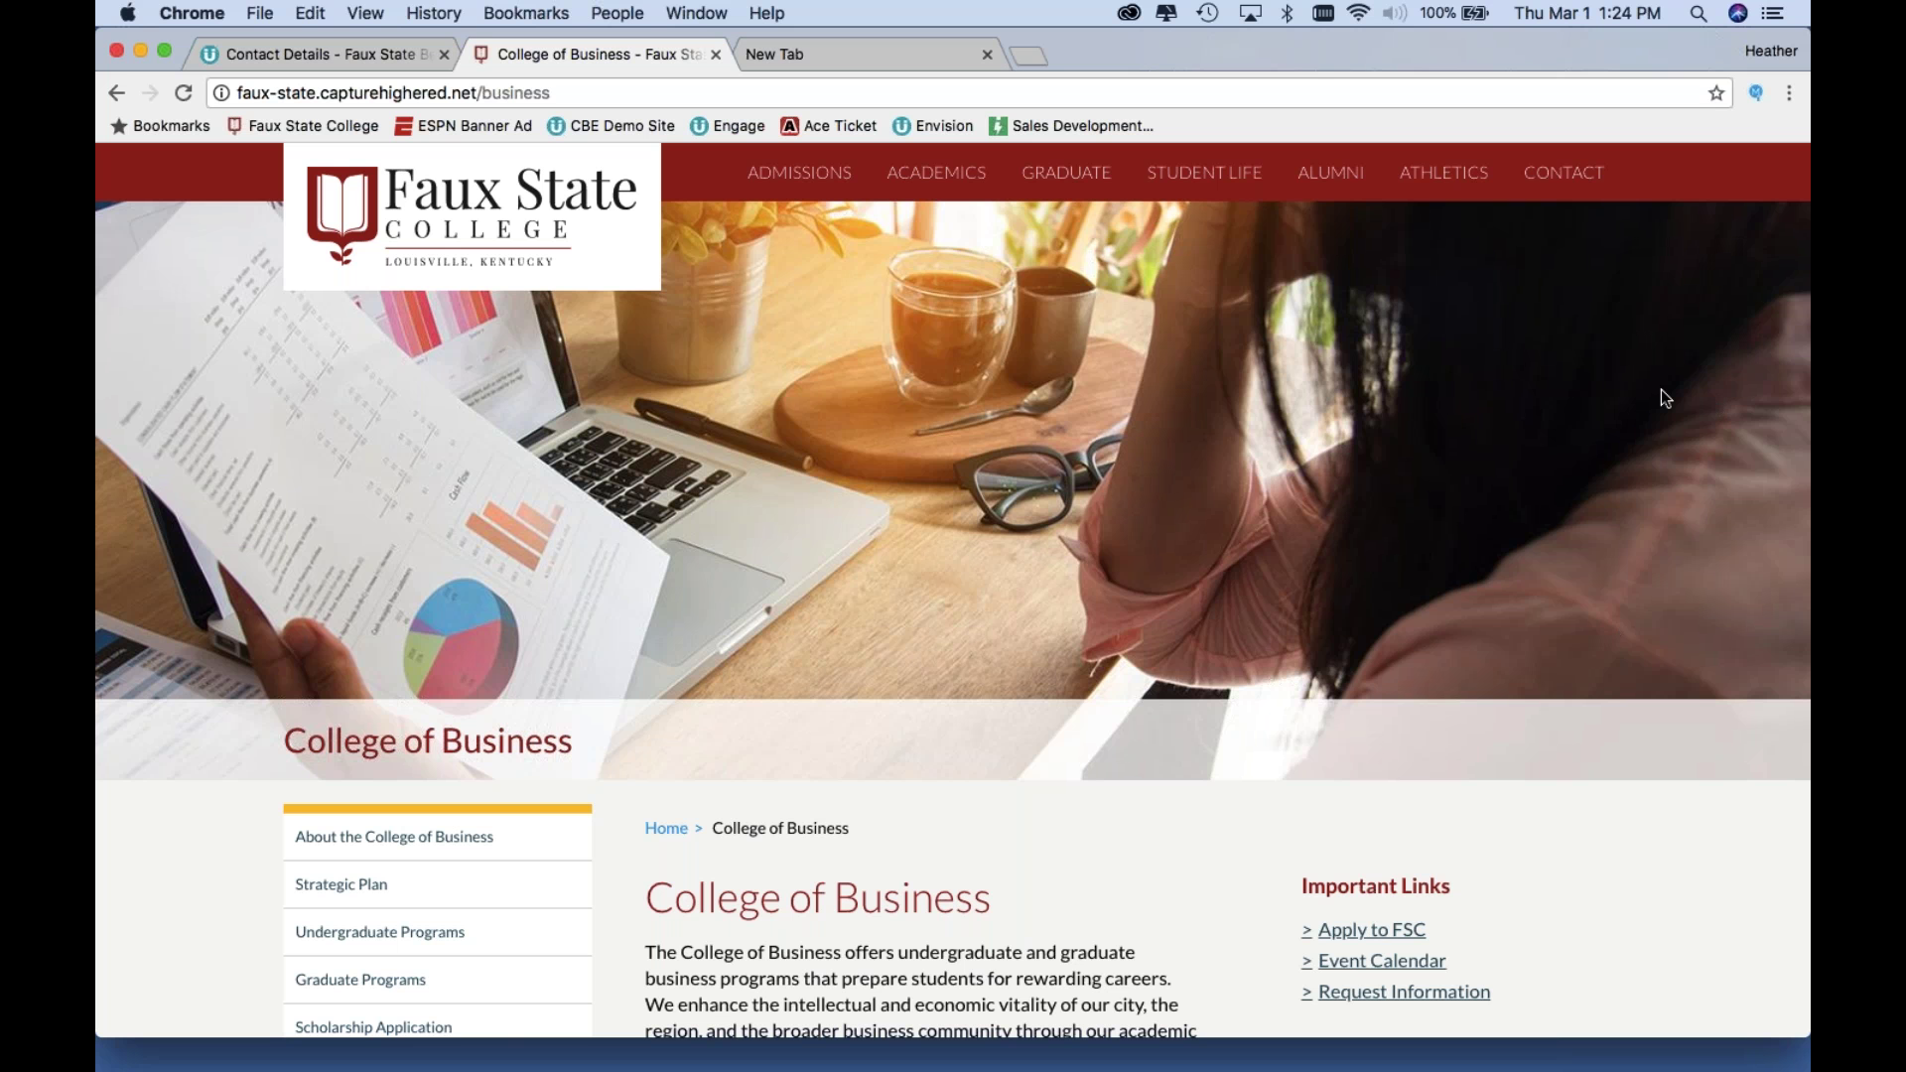
left_click(1349, 181)
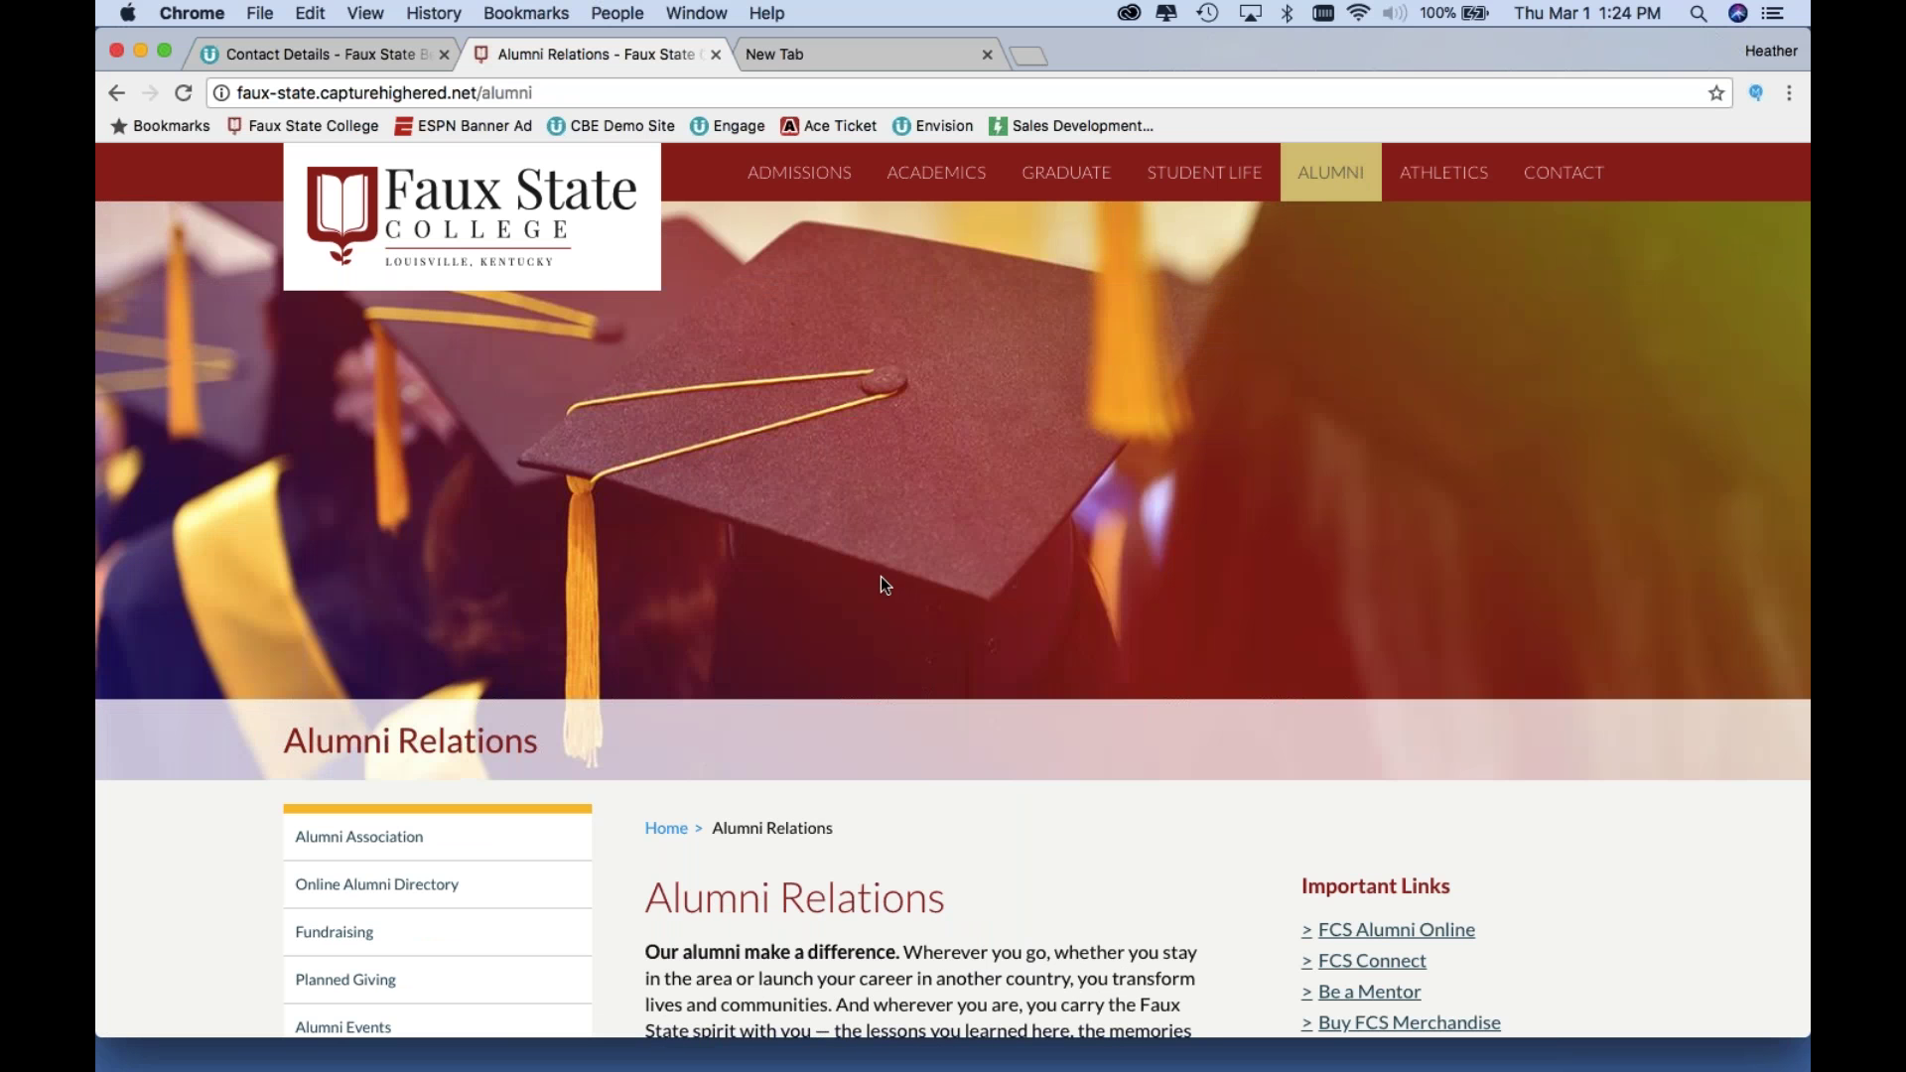
scroll(879, 576, "down", 5)
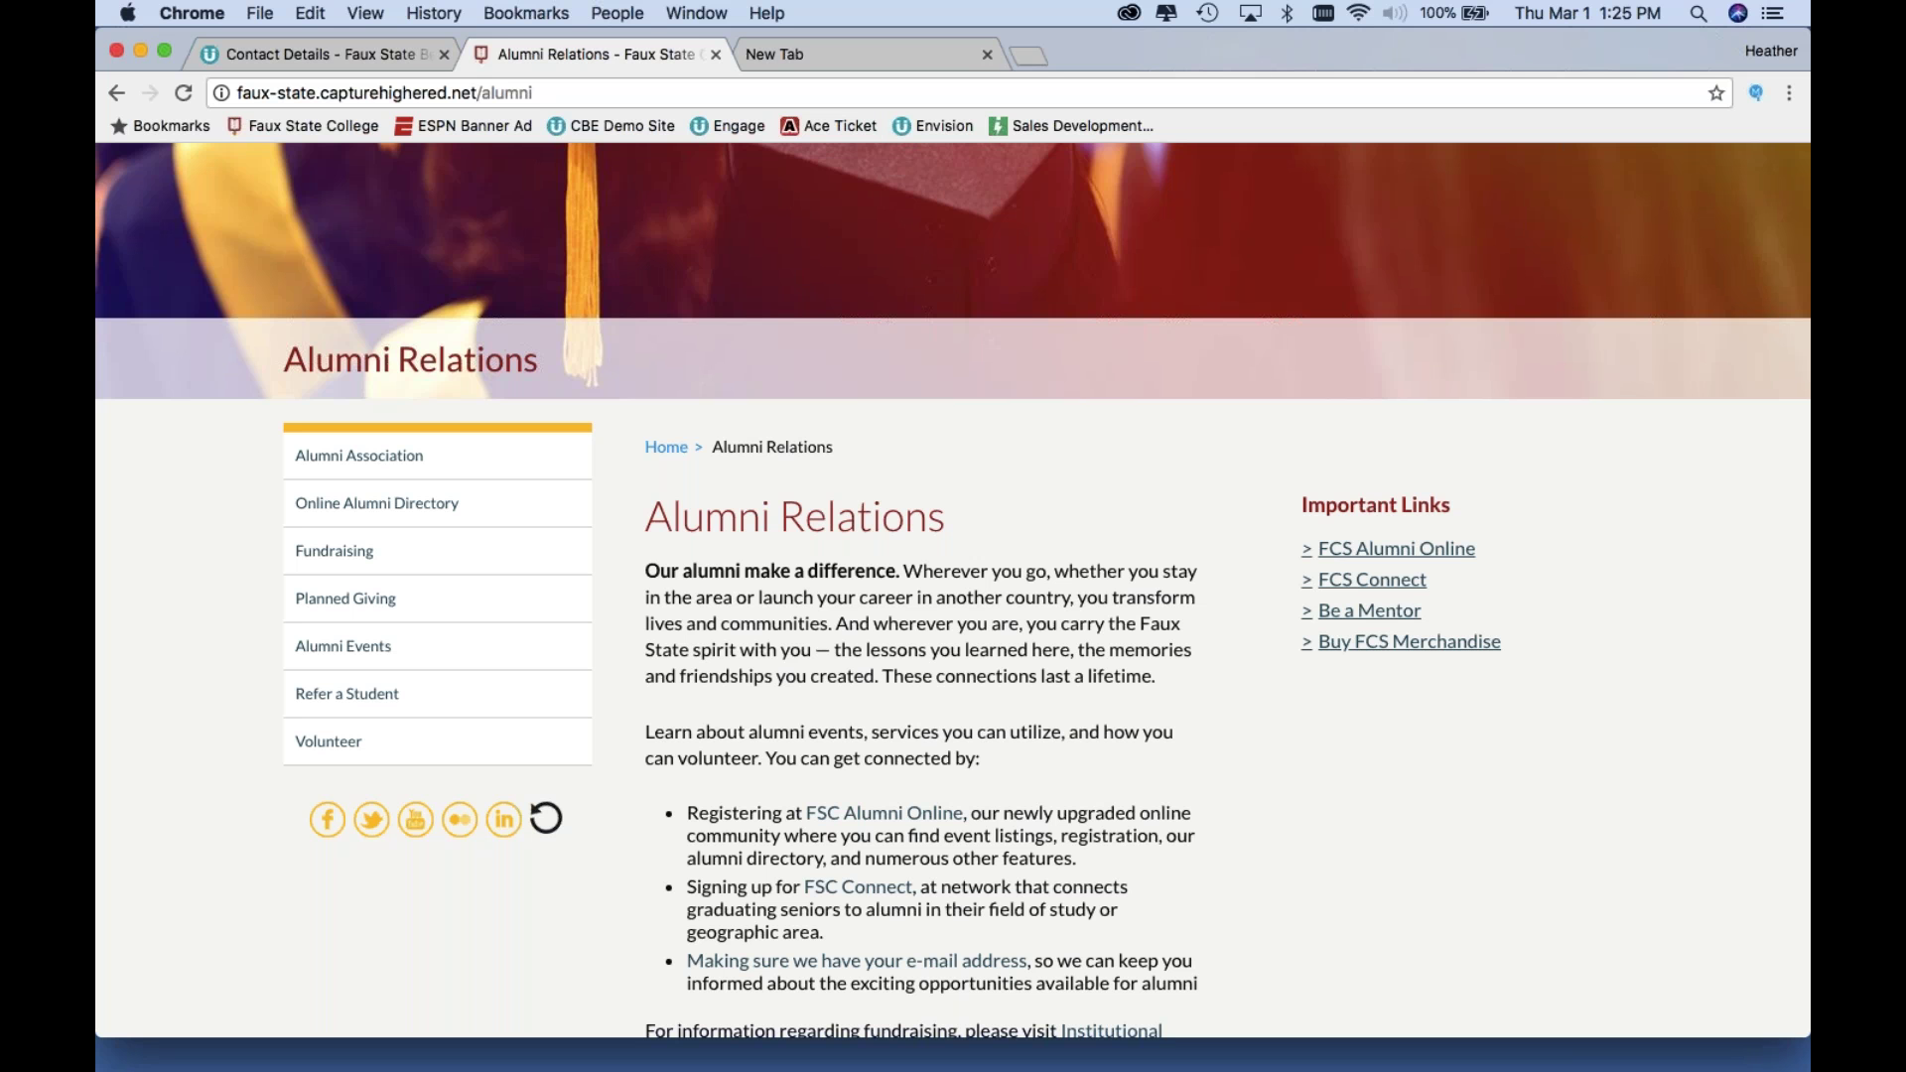
Close the Faux State College site and refresh the anonymous visitor's contact profile.
left_click(712, 53)
left_click(318, 54)
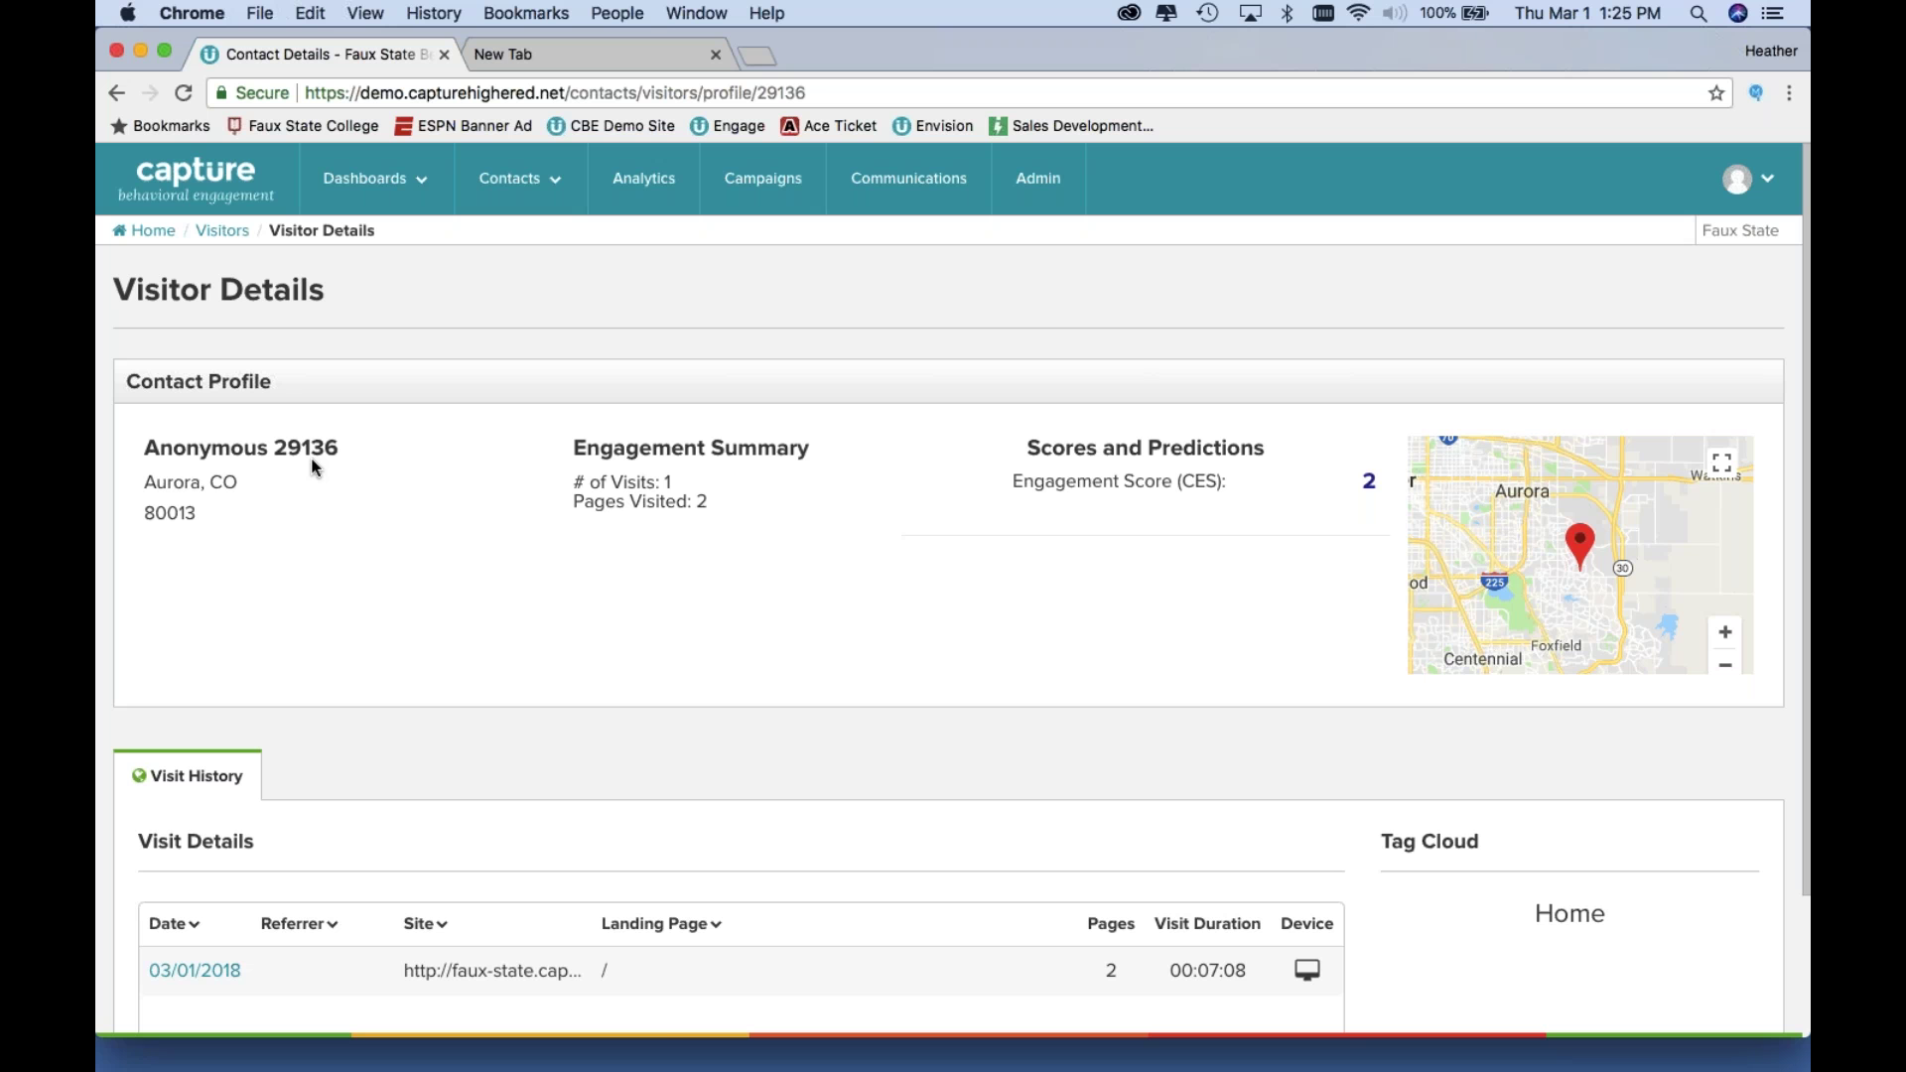
left_click(183, 94)
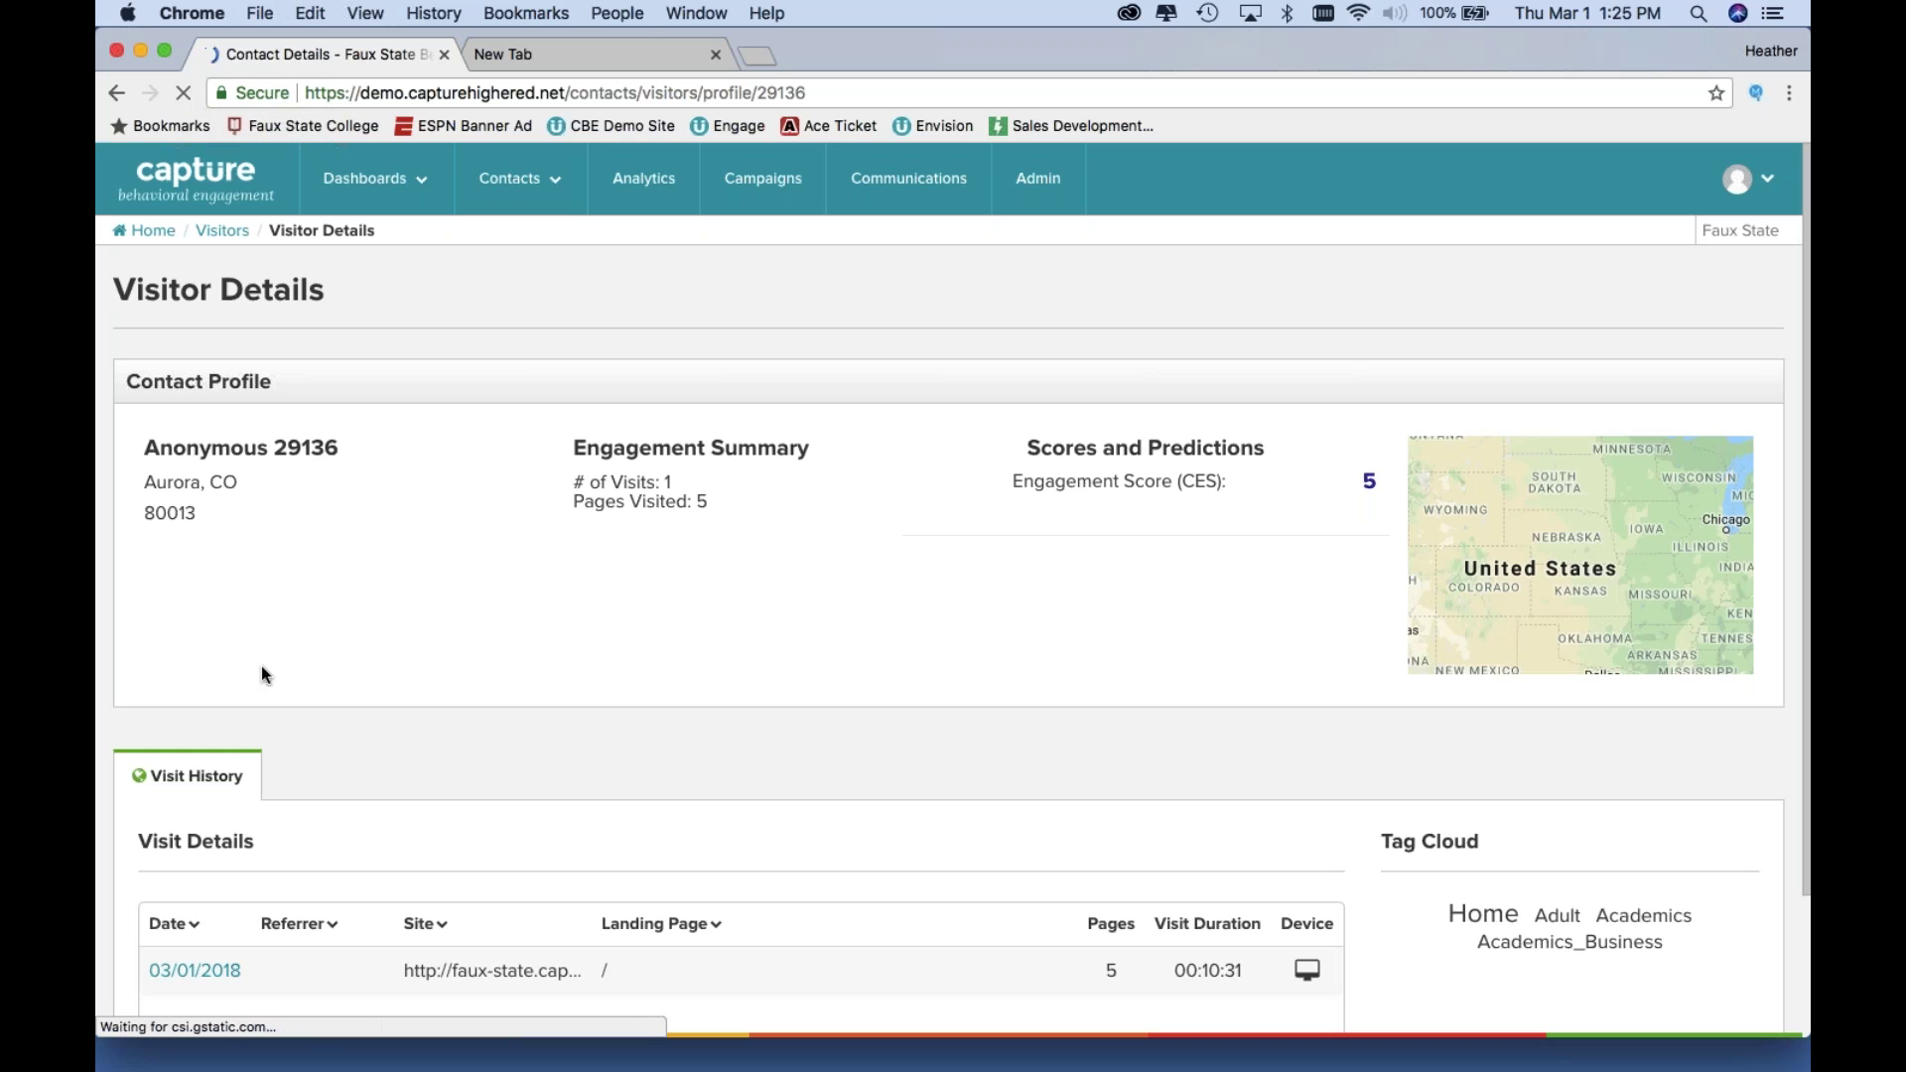
Examine the pages viewed in the 03/01/2018 visit details, including content shown and time on page, and close them.
left_click(201, 975)
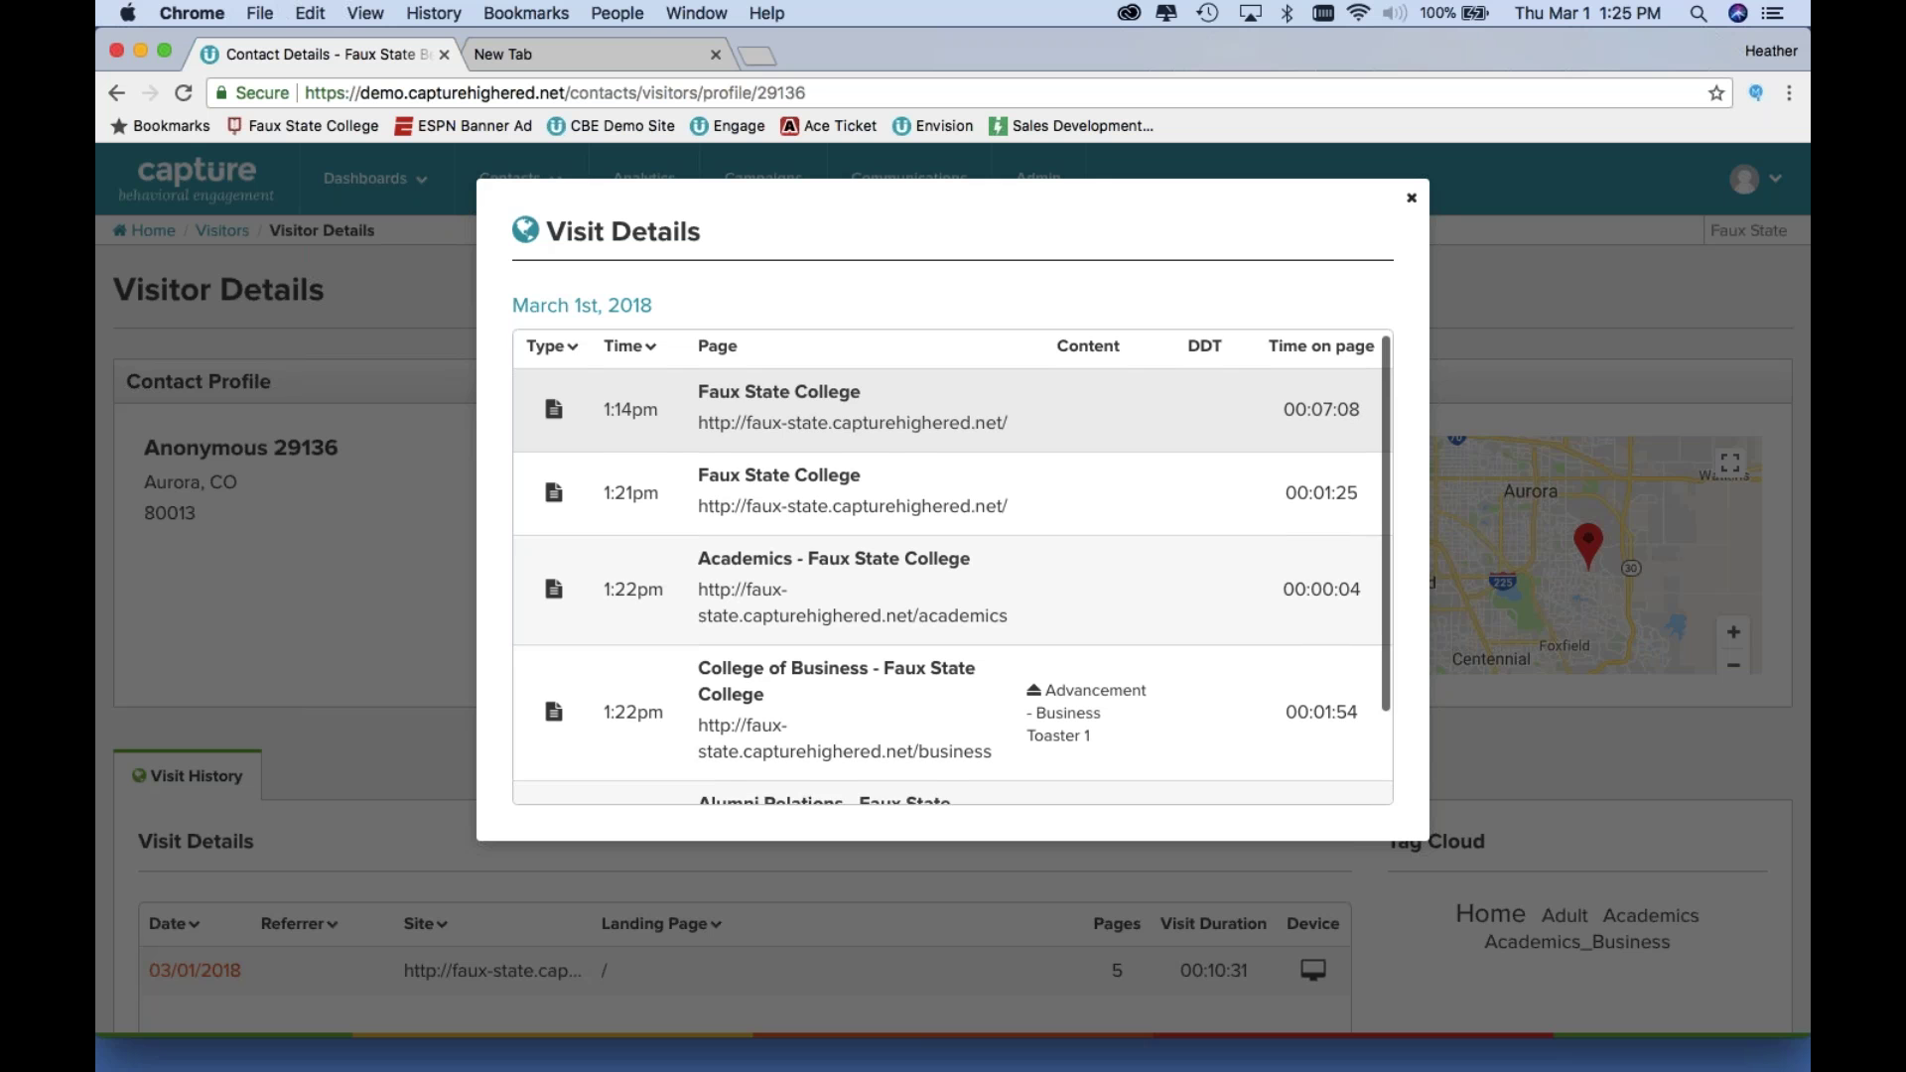
scroll(953, 568, "down", 2)
scroll(954, 568, "down", 1)
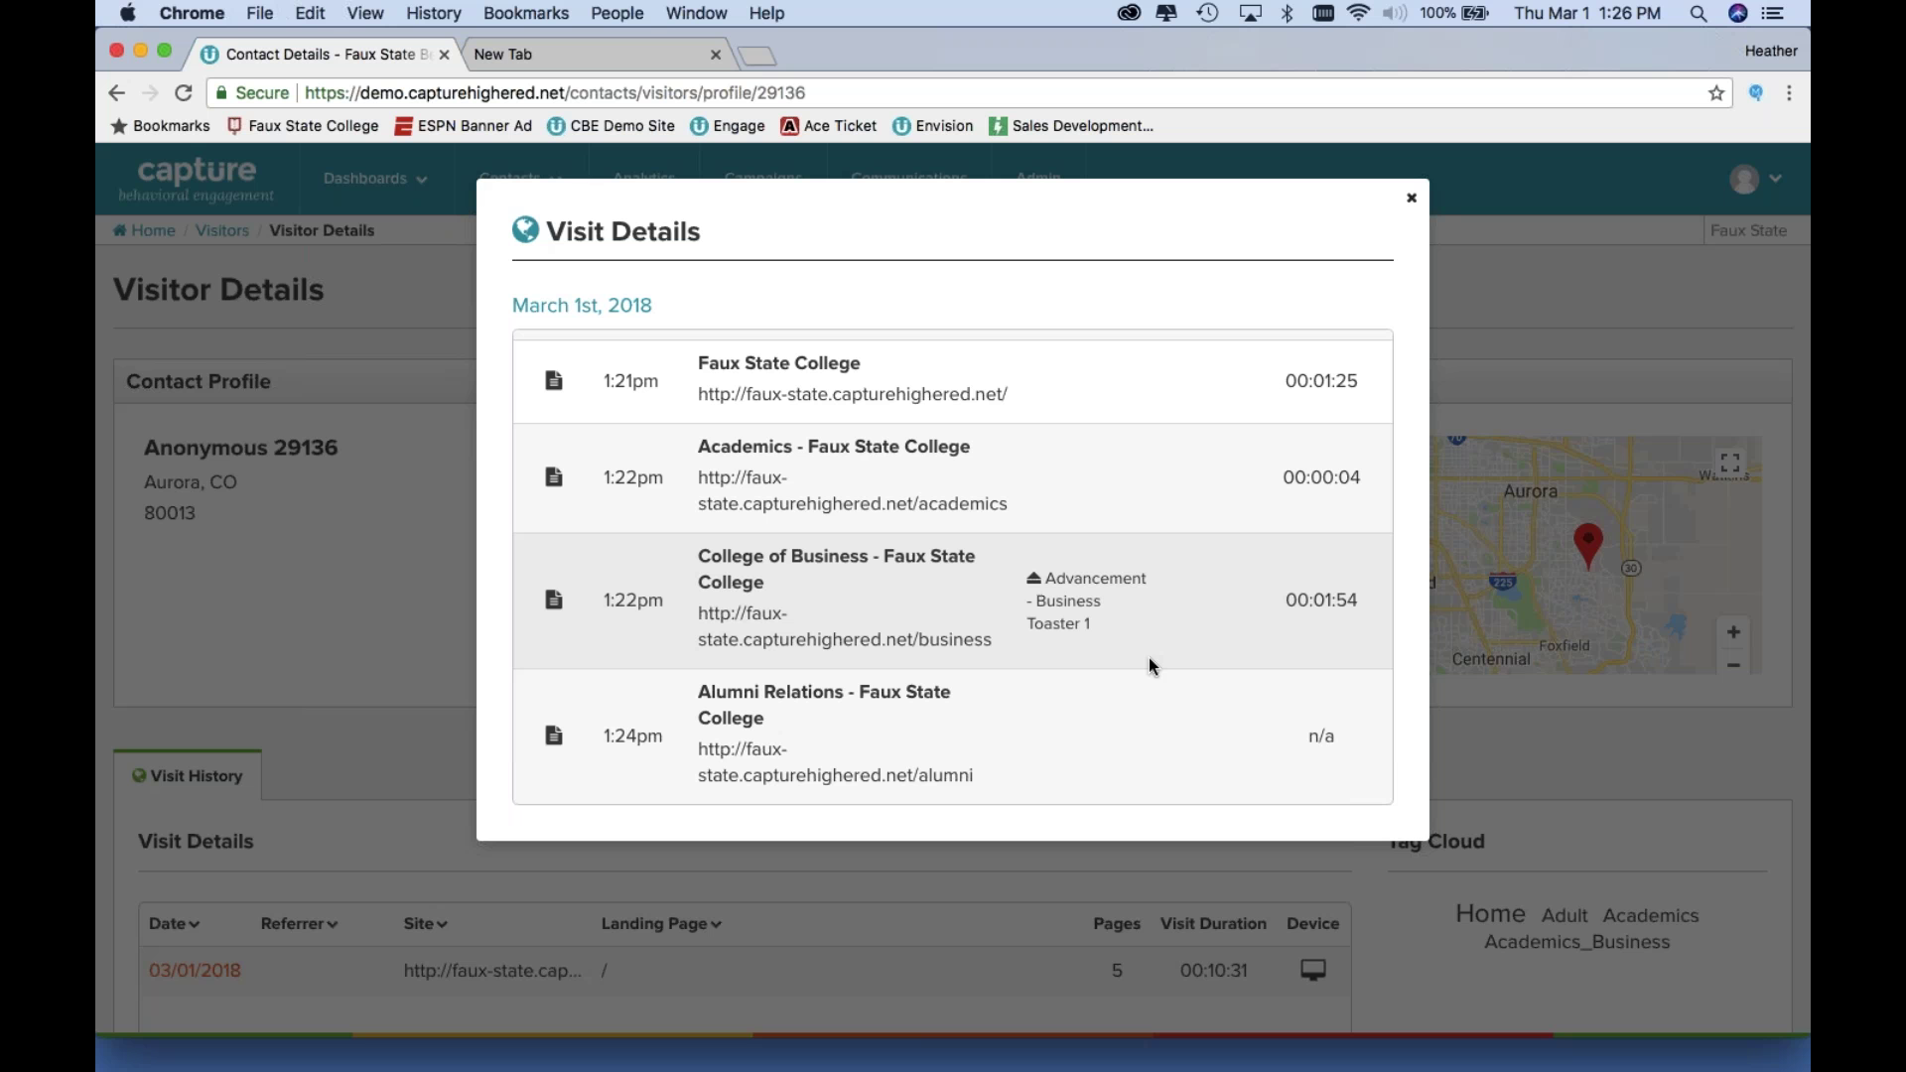
left_click(1413, 202)
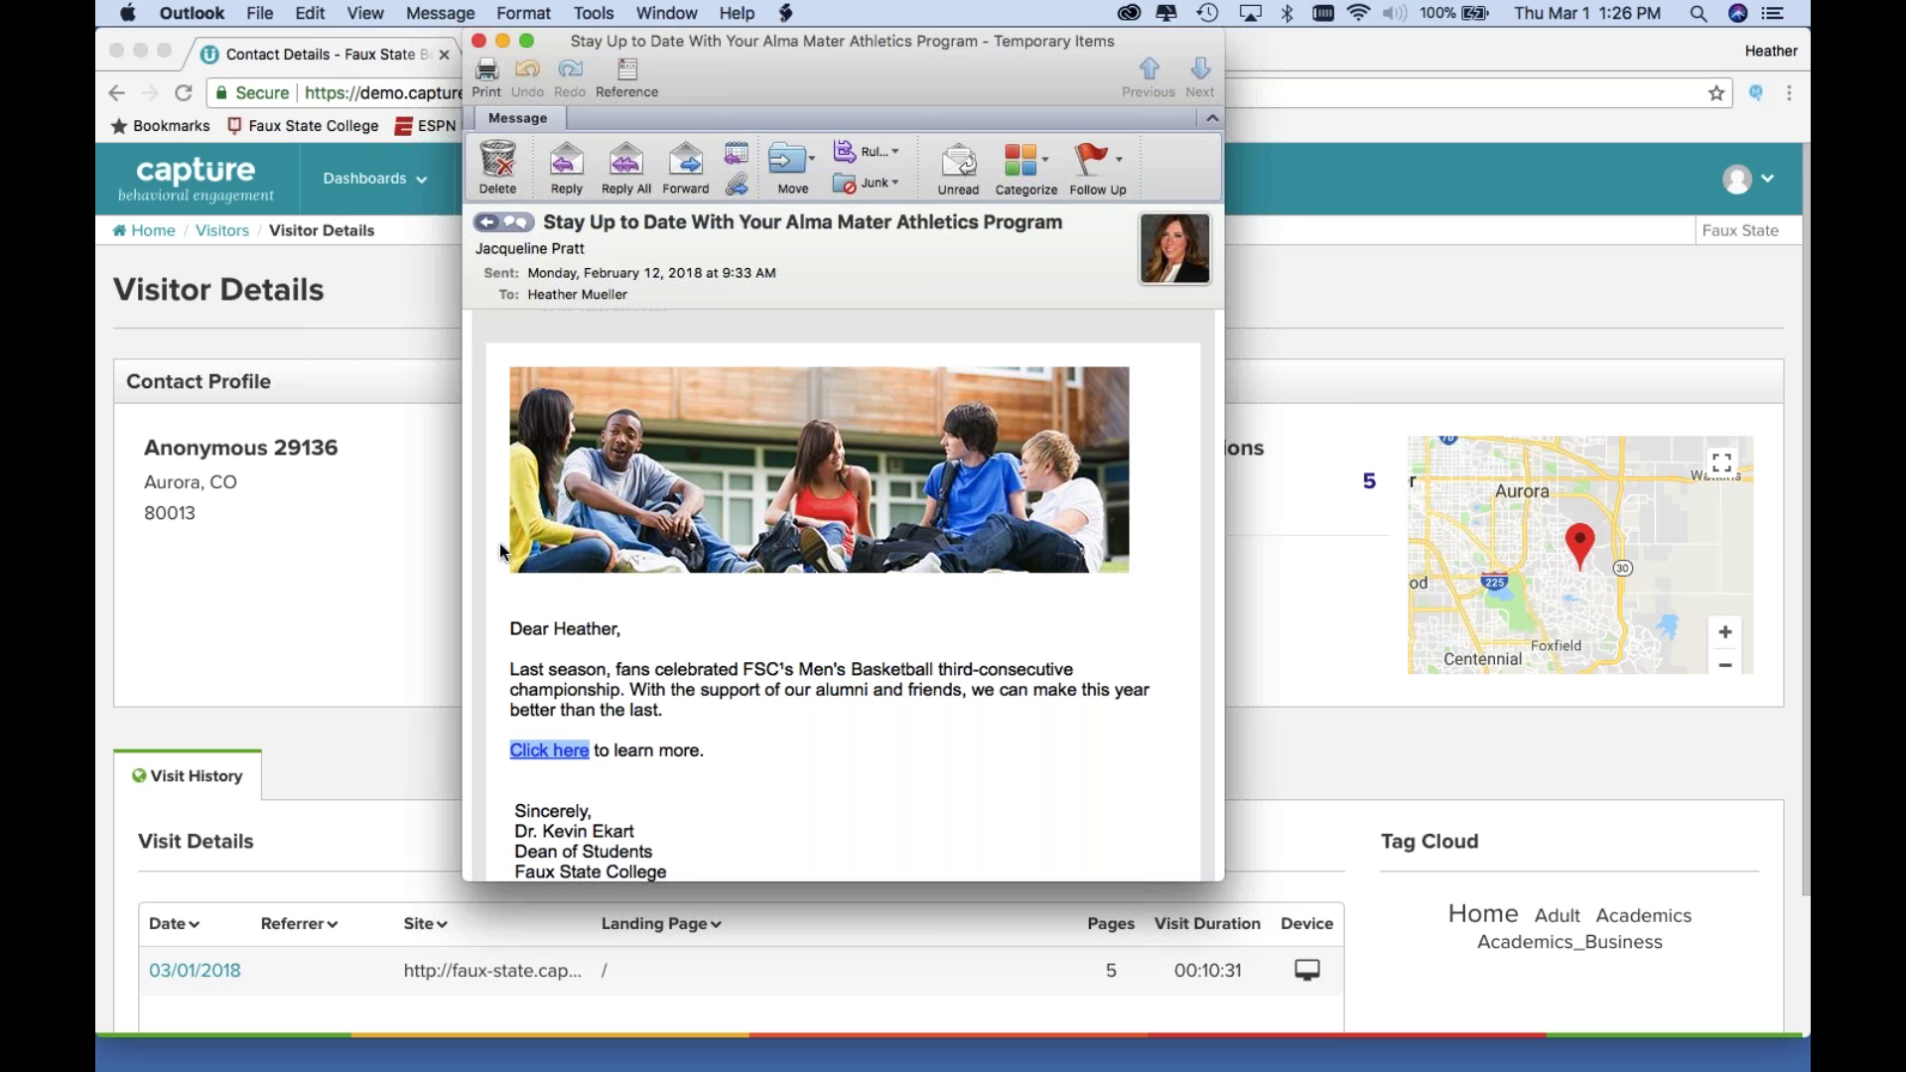
Follow the "Click here" link in the athletics program email in Outlook to load the Faux State athletics page in Chrome.
mouse_move(555, 758)
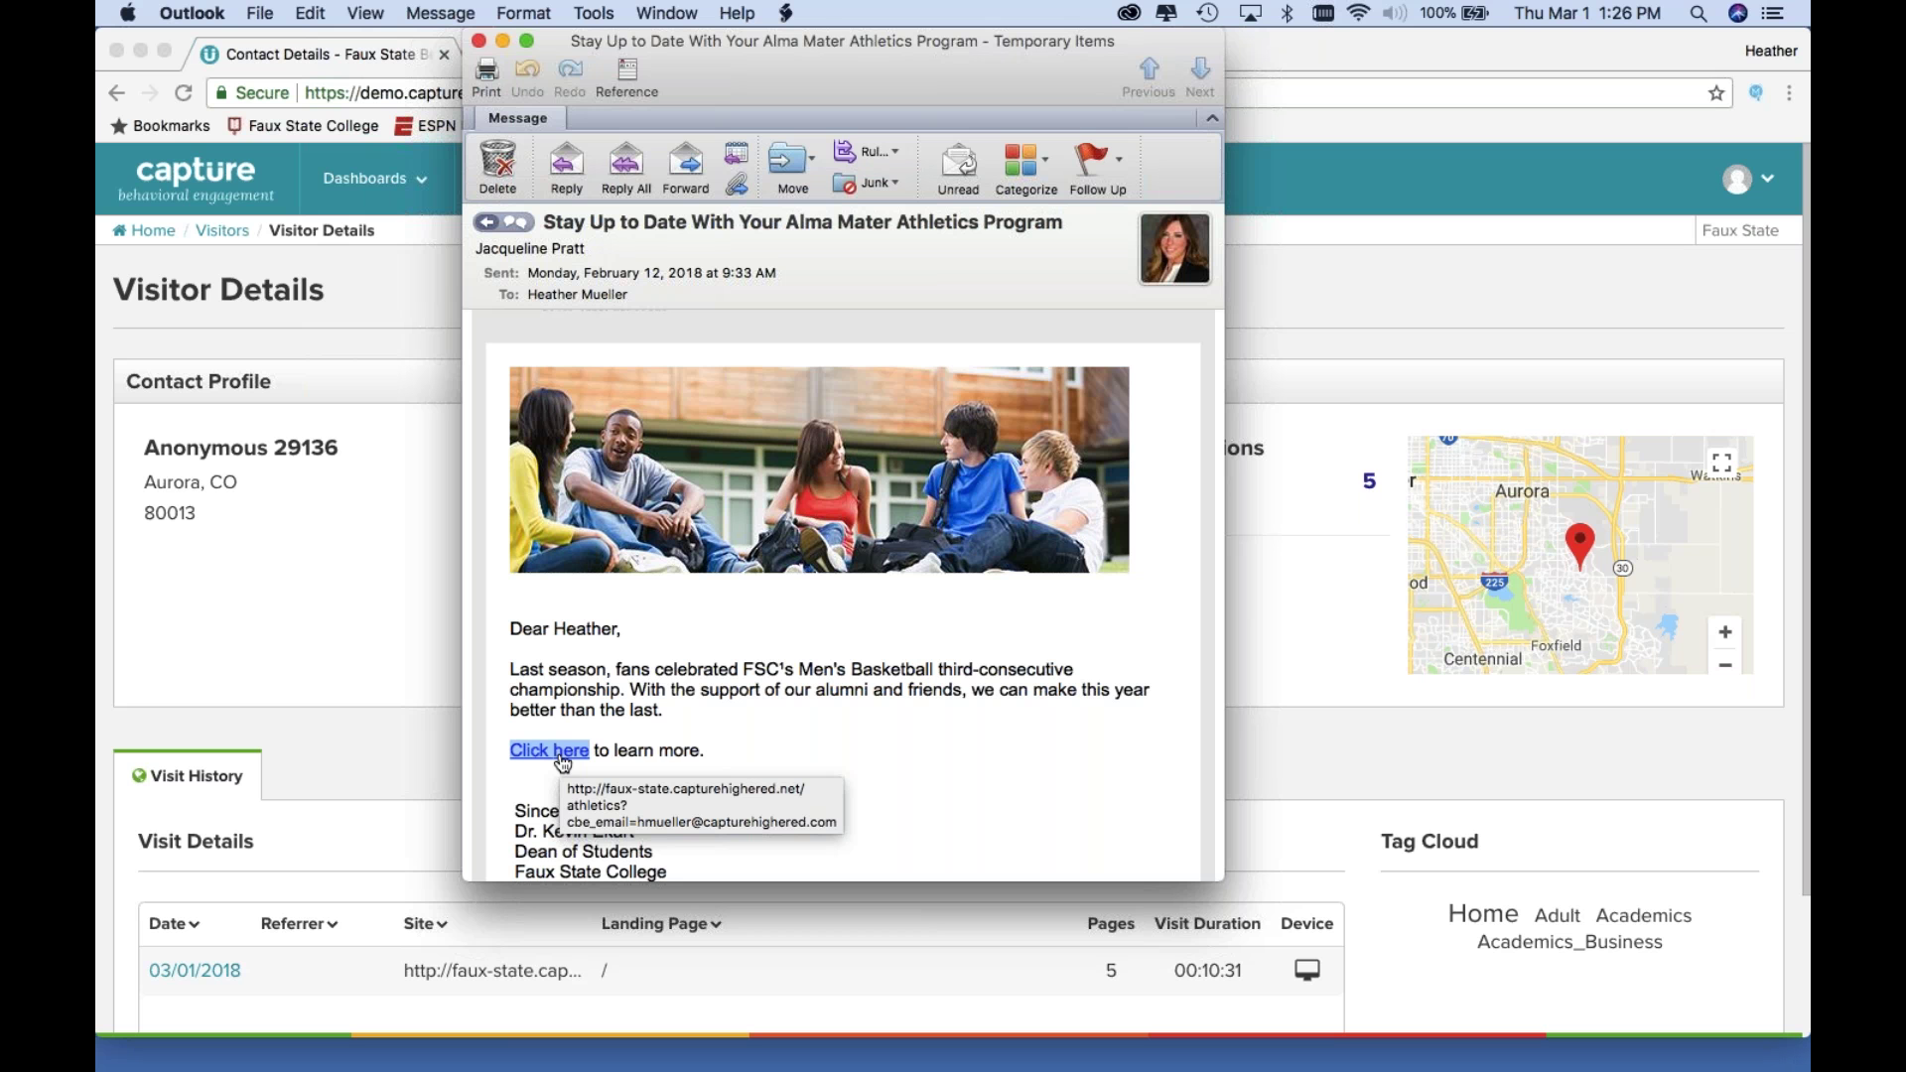
left_click(556, 752)
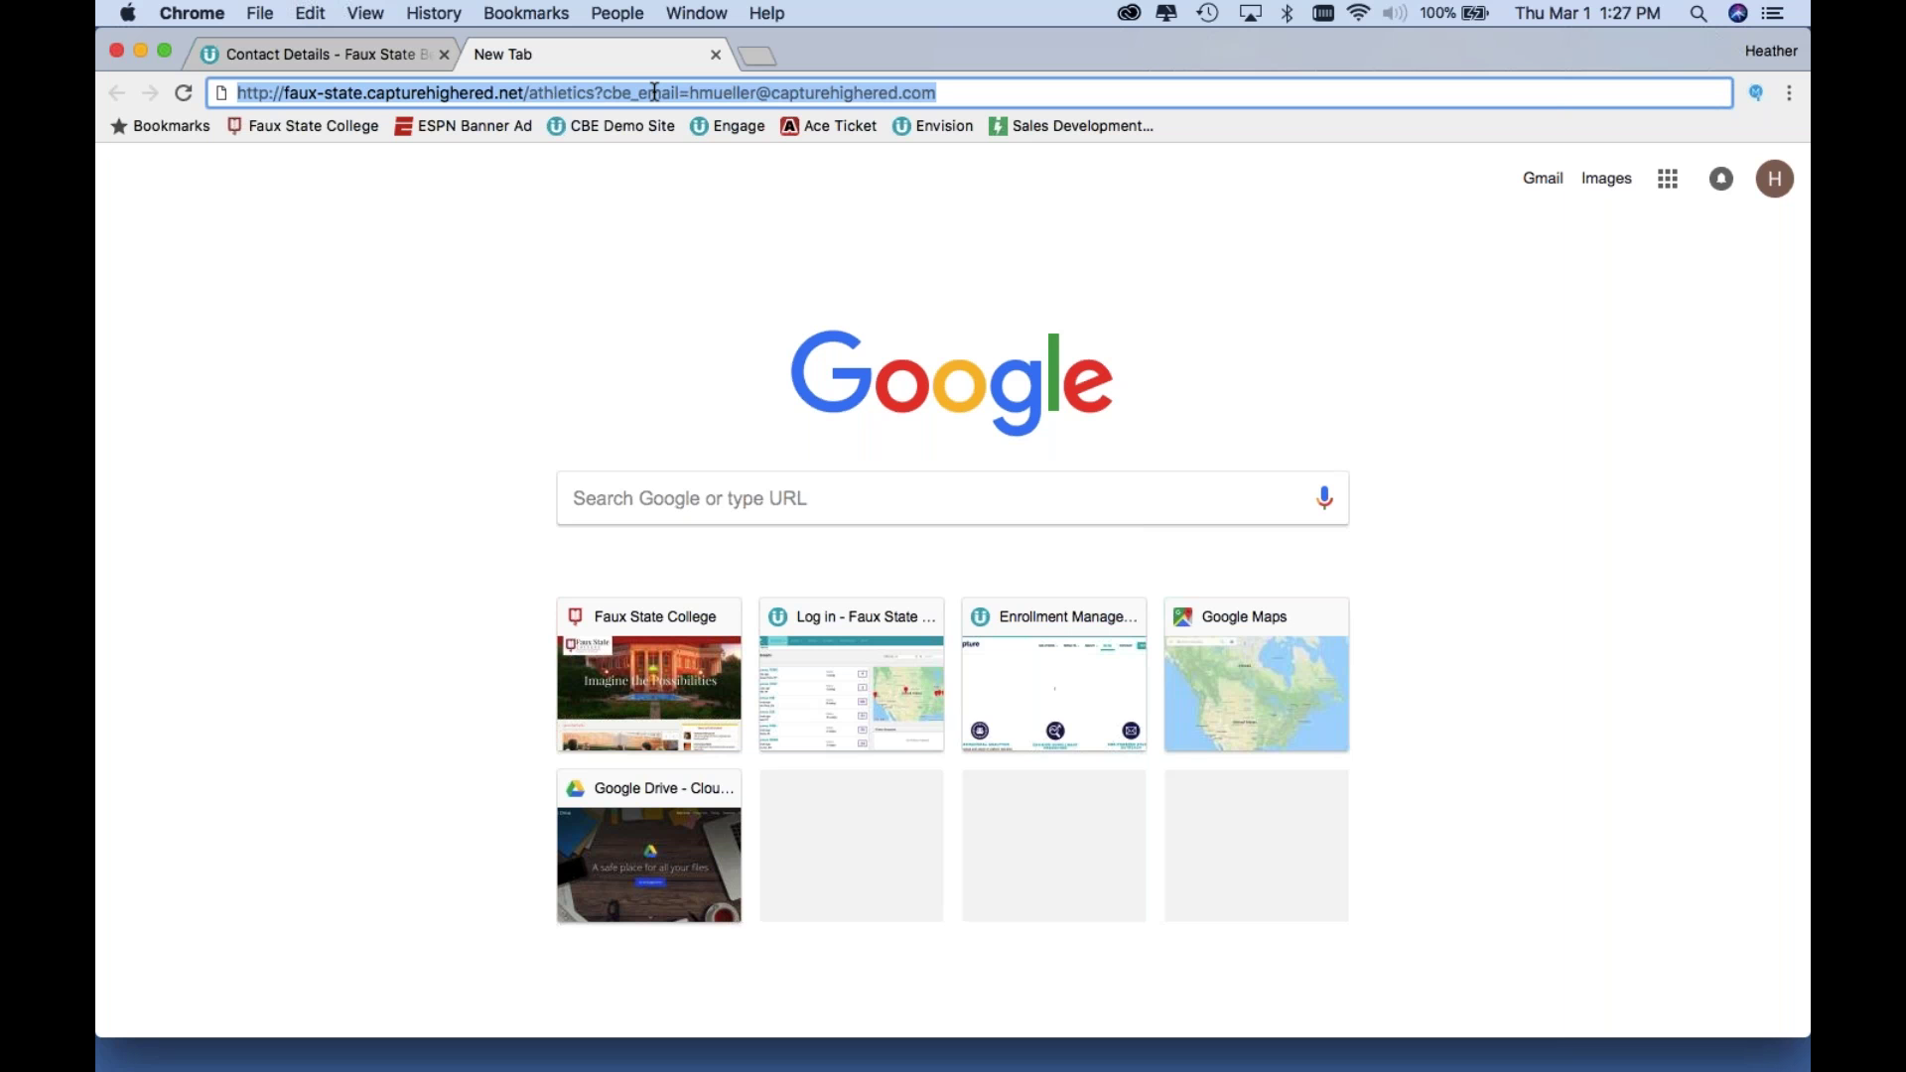
key("Return")
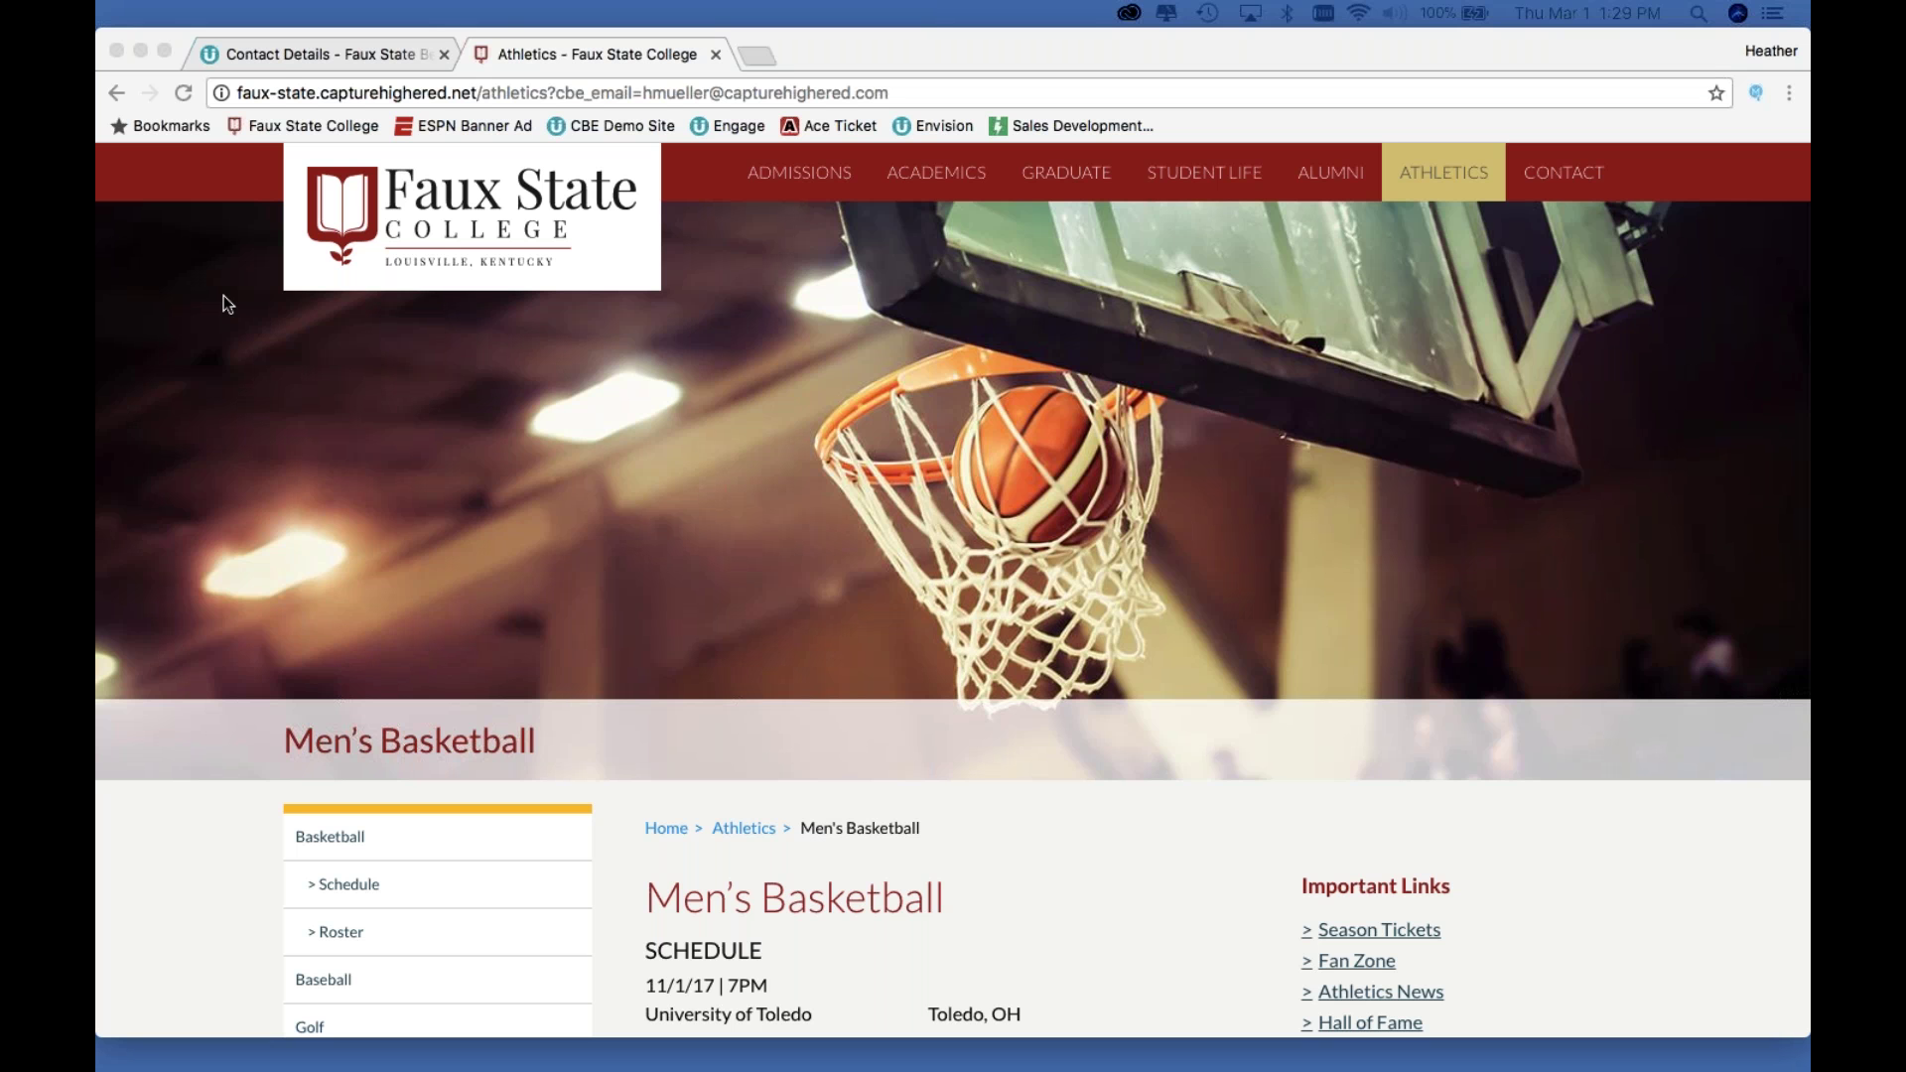
Return to the visitor's contact profile and refresh it after the athletics page visit.
left_click(274, 64)
left_click(274, 63)
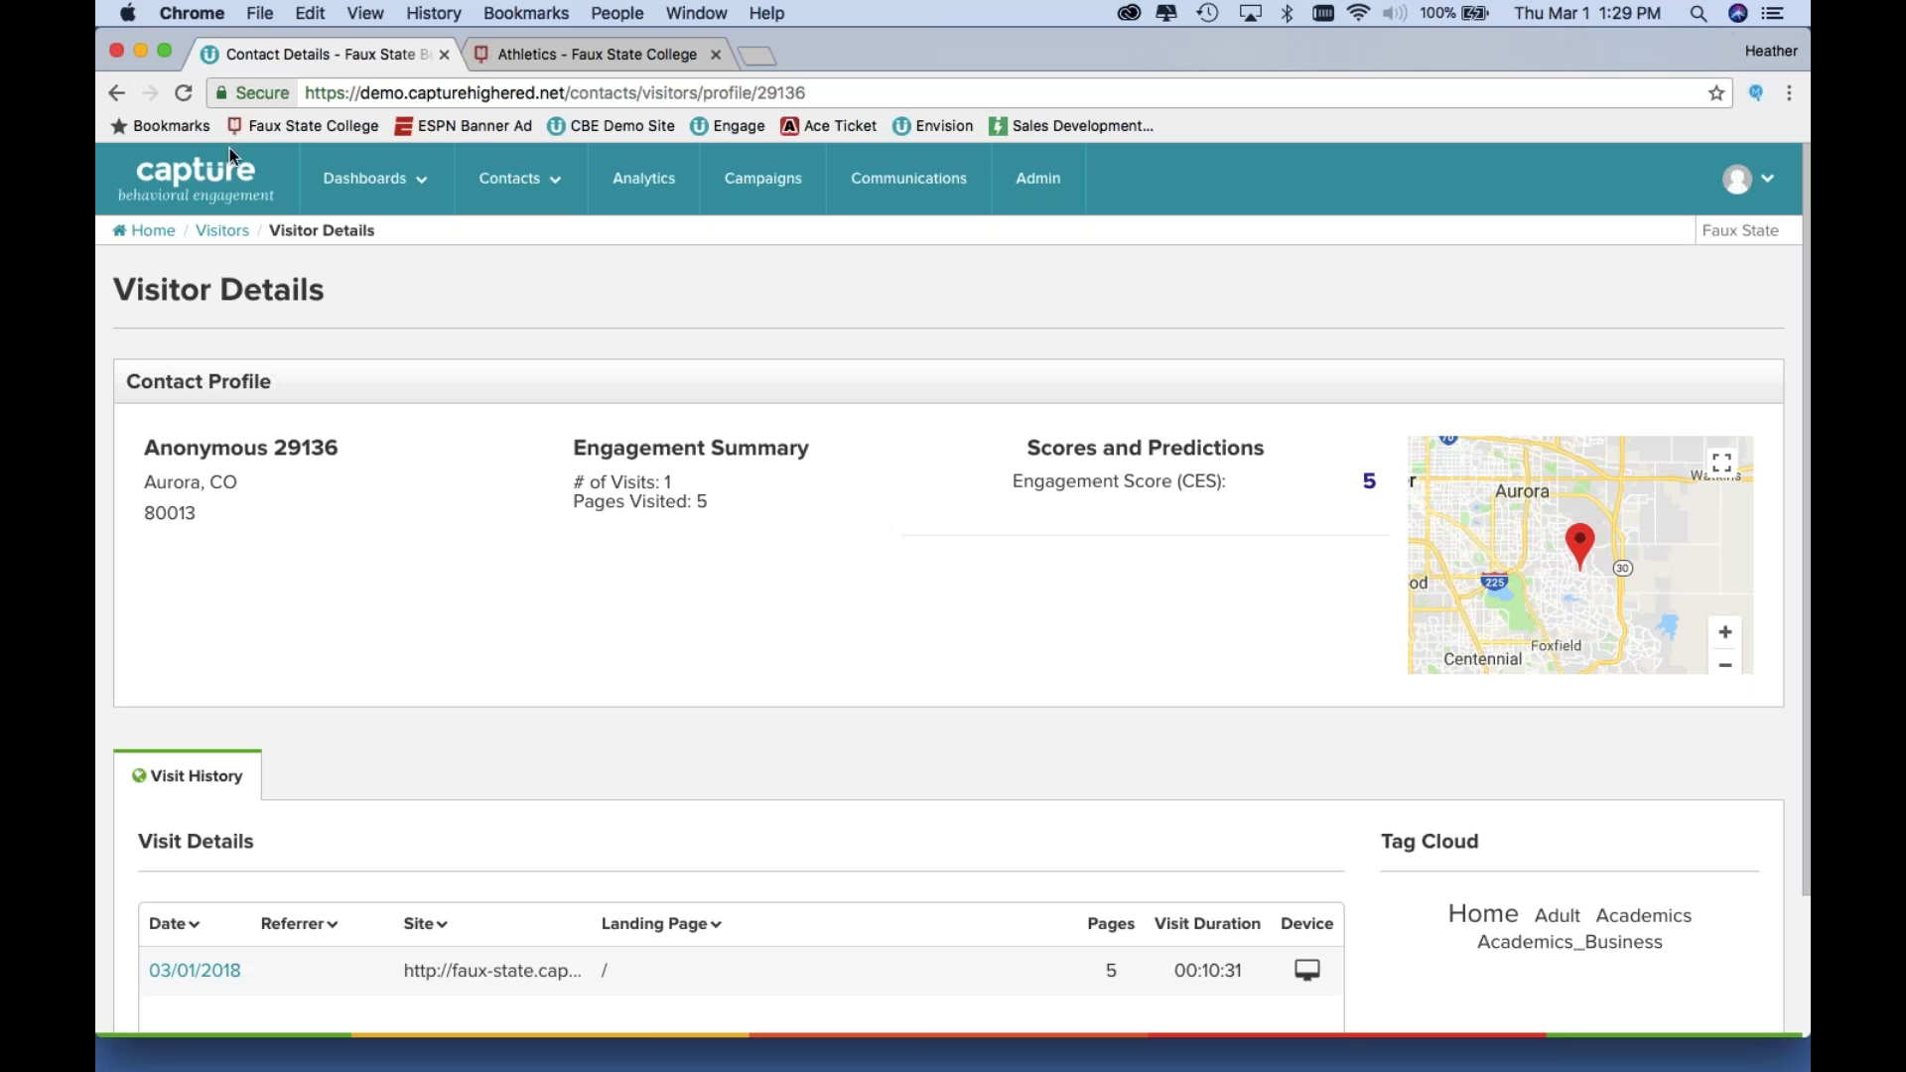
left_click(182, 95)
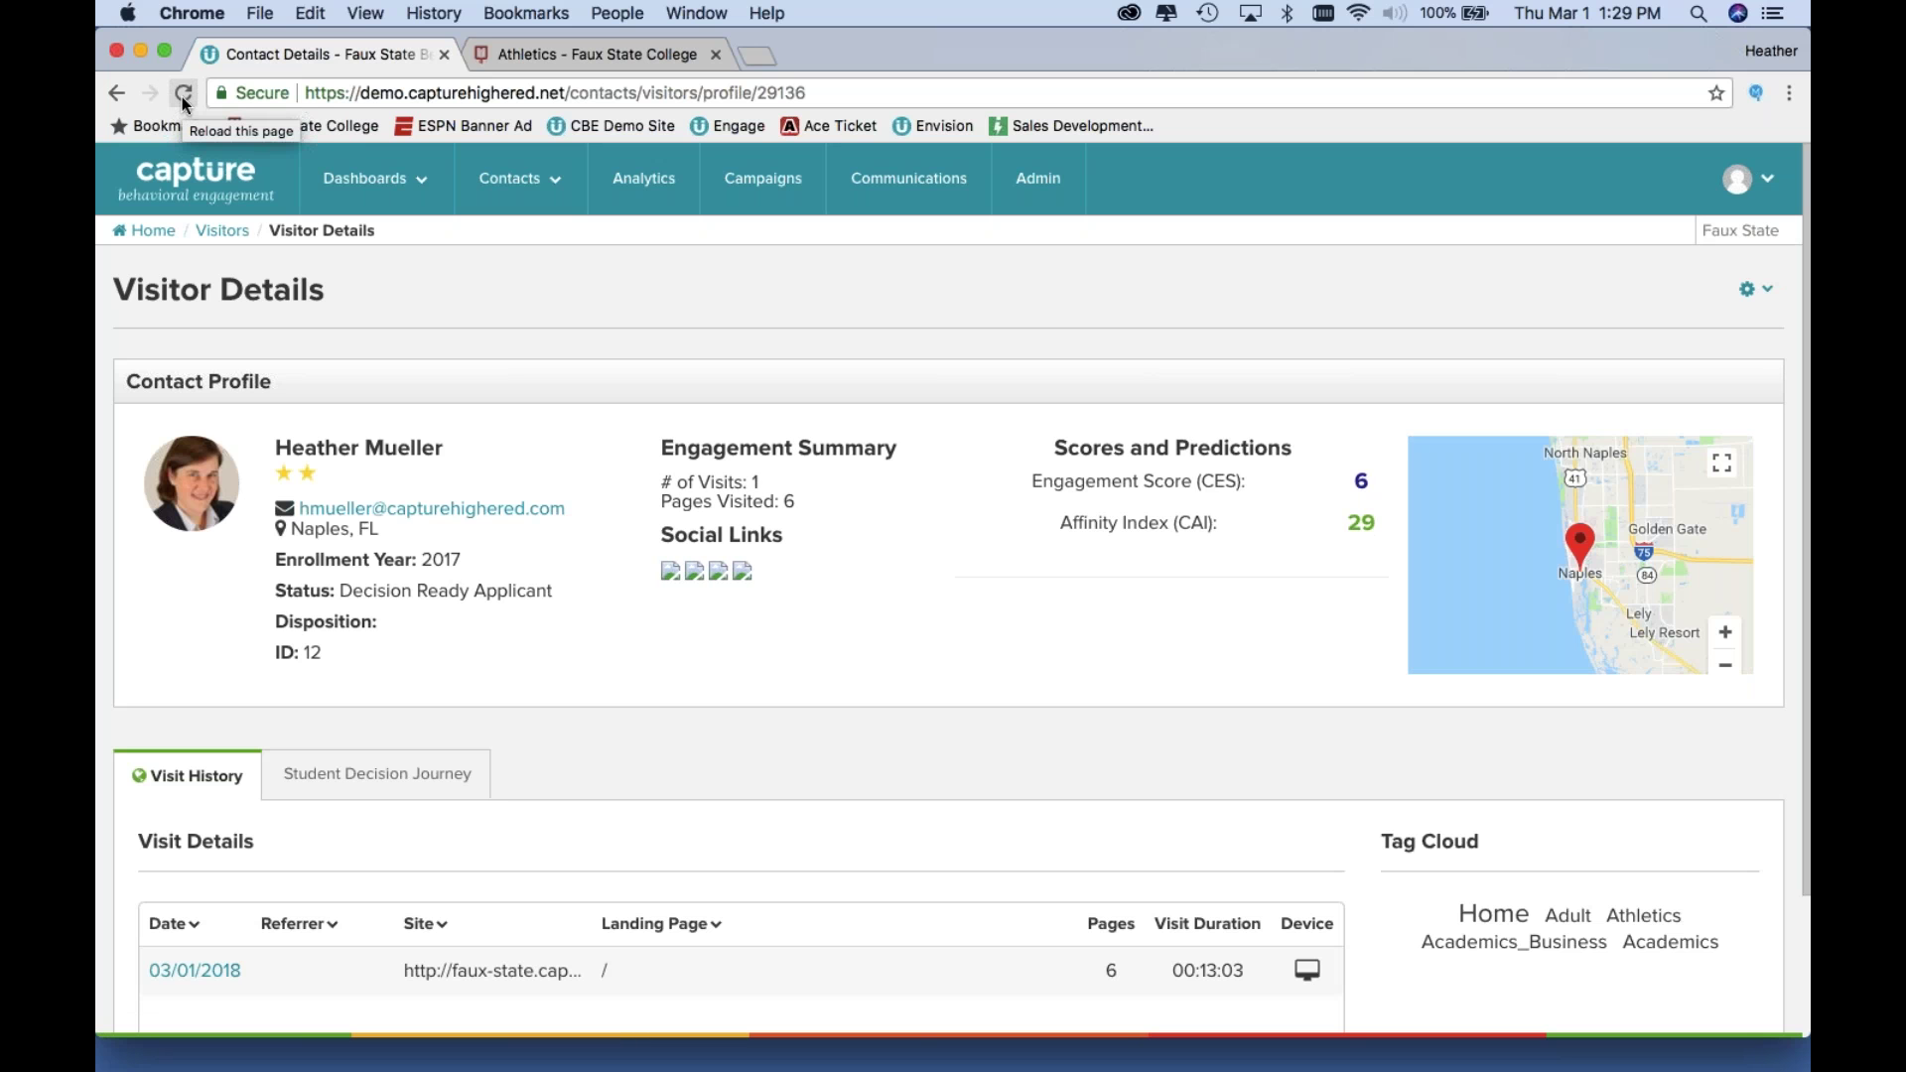
Examine the identified contact's 03/01/2018 page visits, close the visit details and look over the profile and tag cloud.
left_click(195, 972)
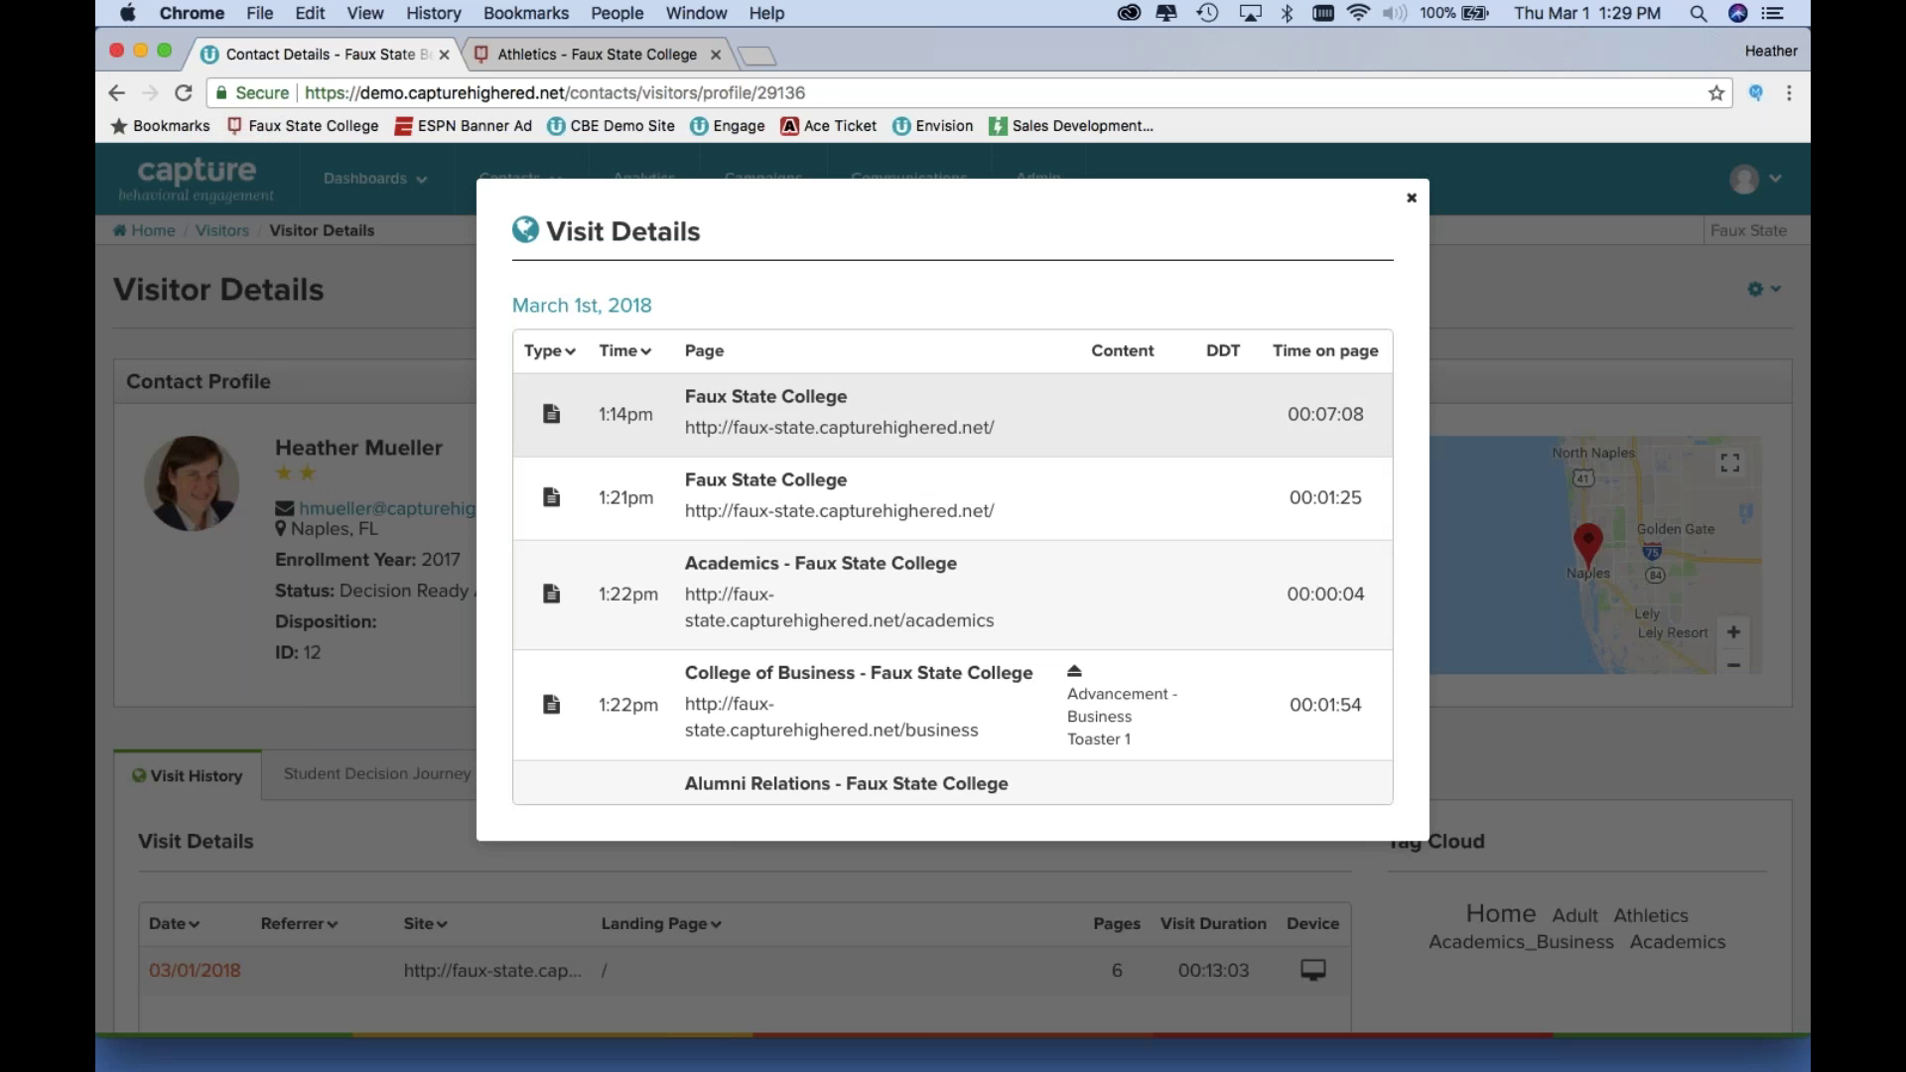
scroll(953, 566, "down", 2)
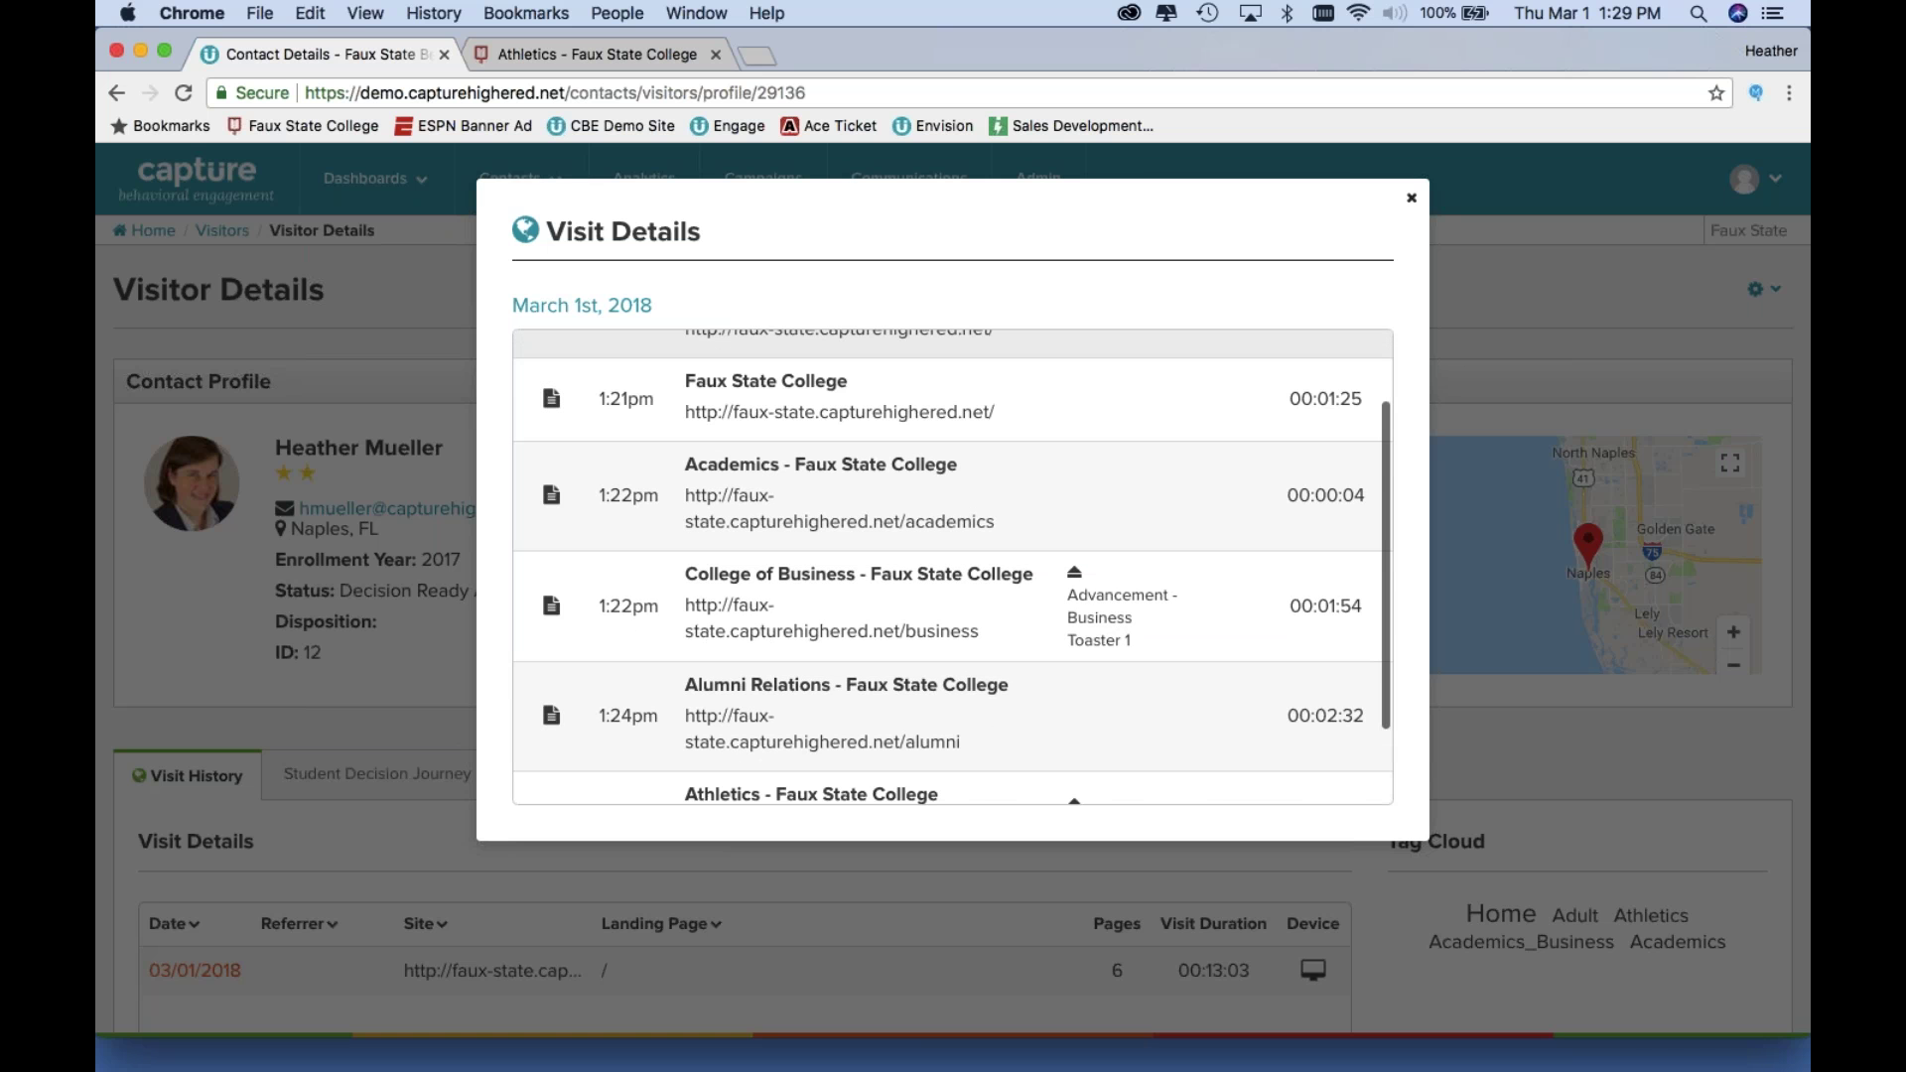
scroll(953, 566, "down", 1)
scroll(953, 566, "down", 3)
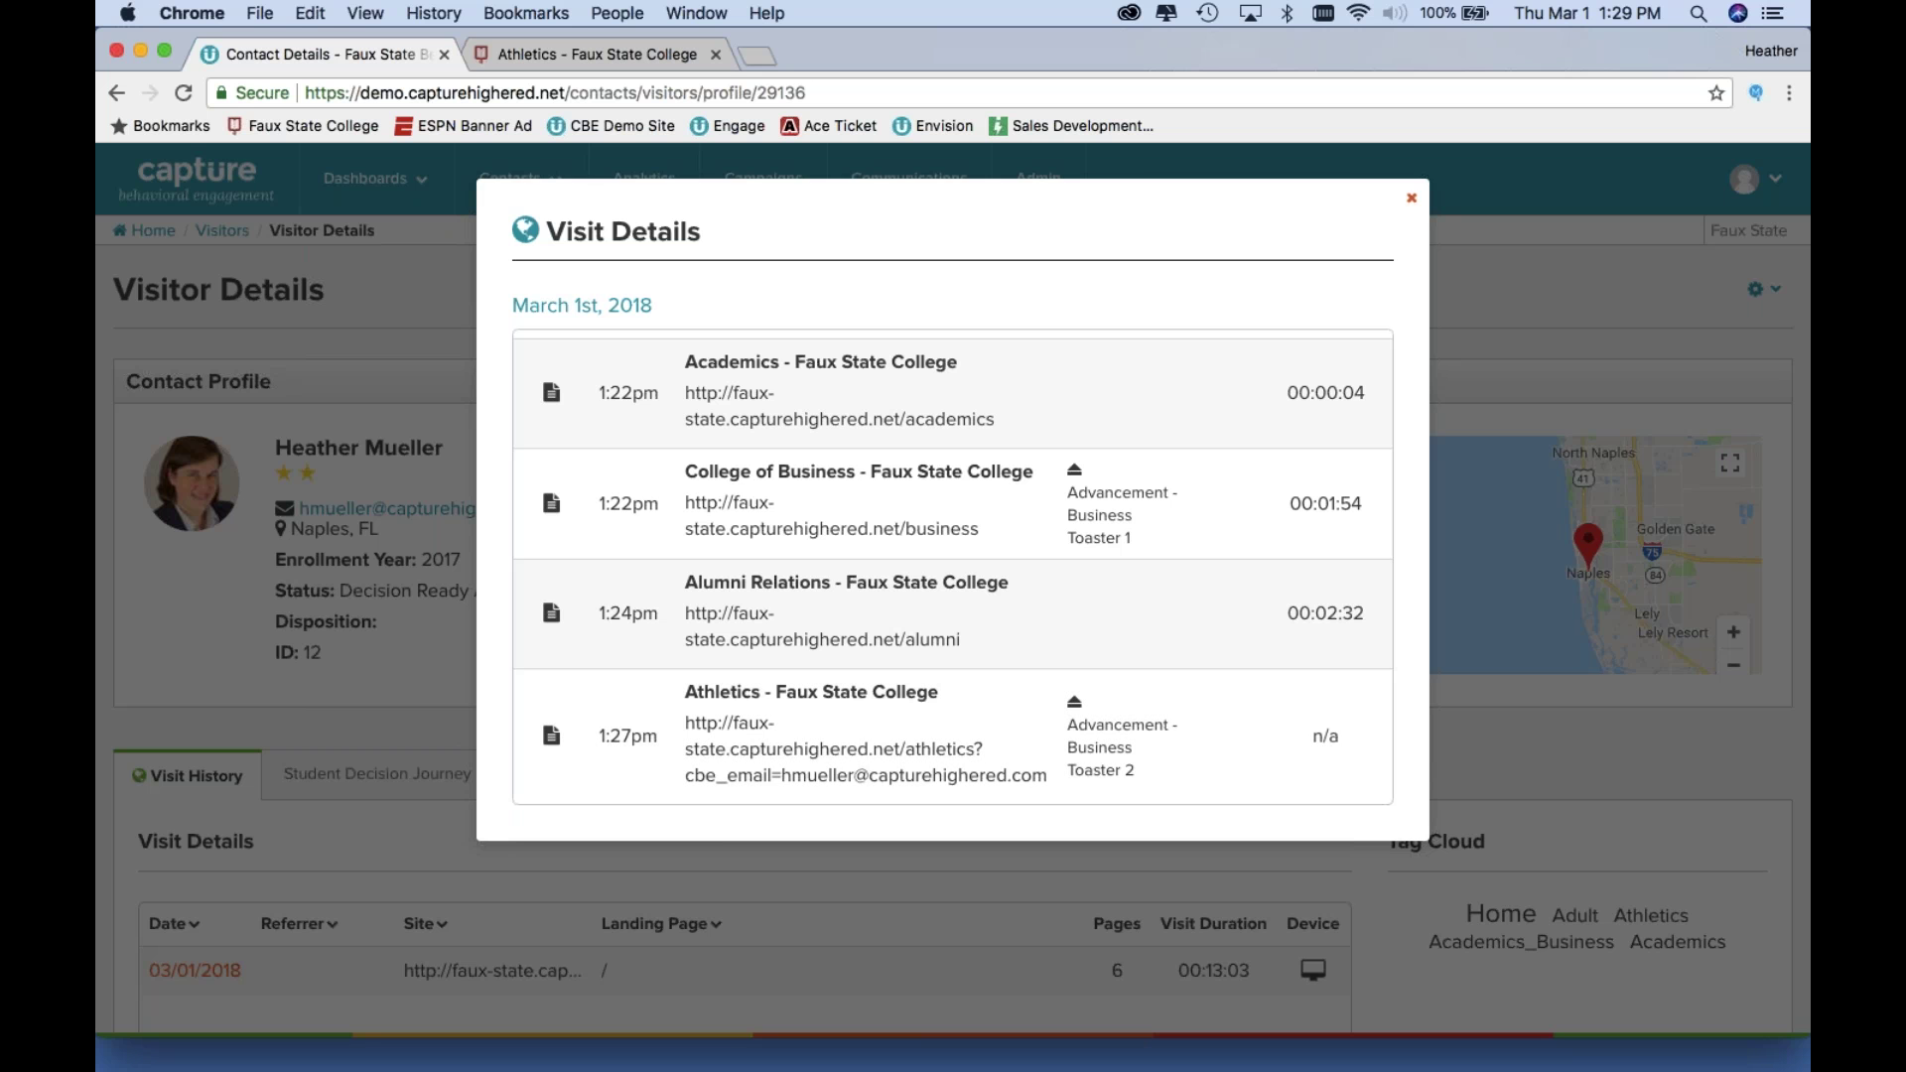
key("Escape")
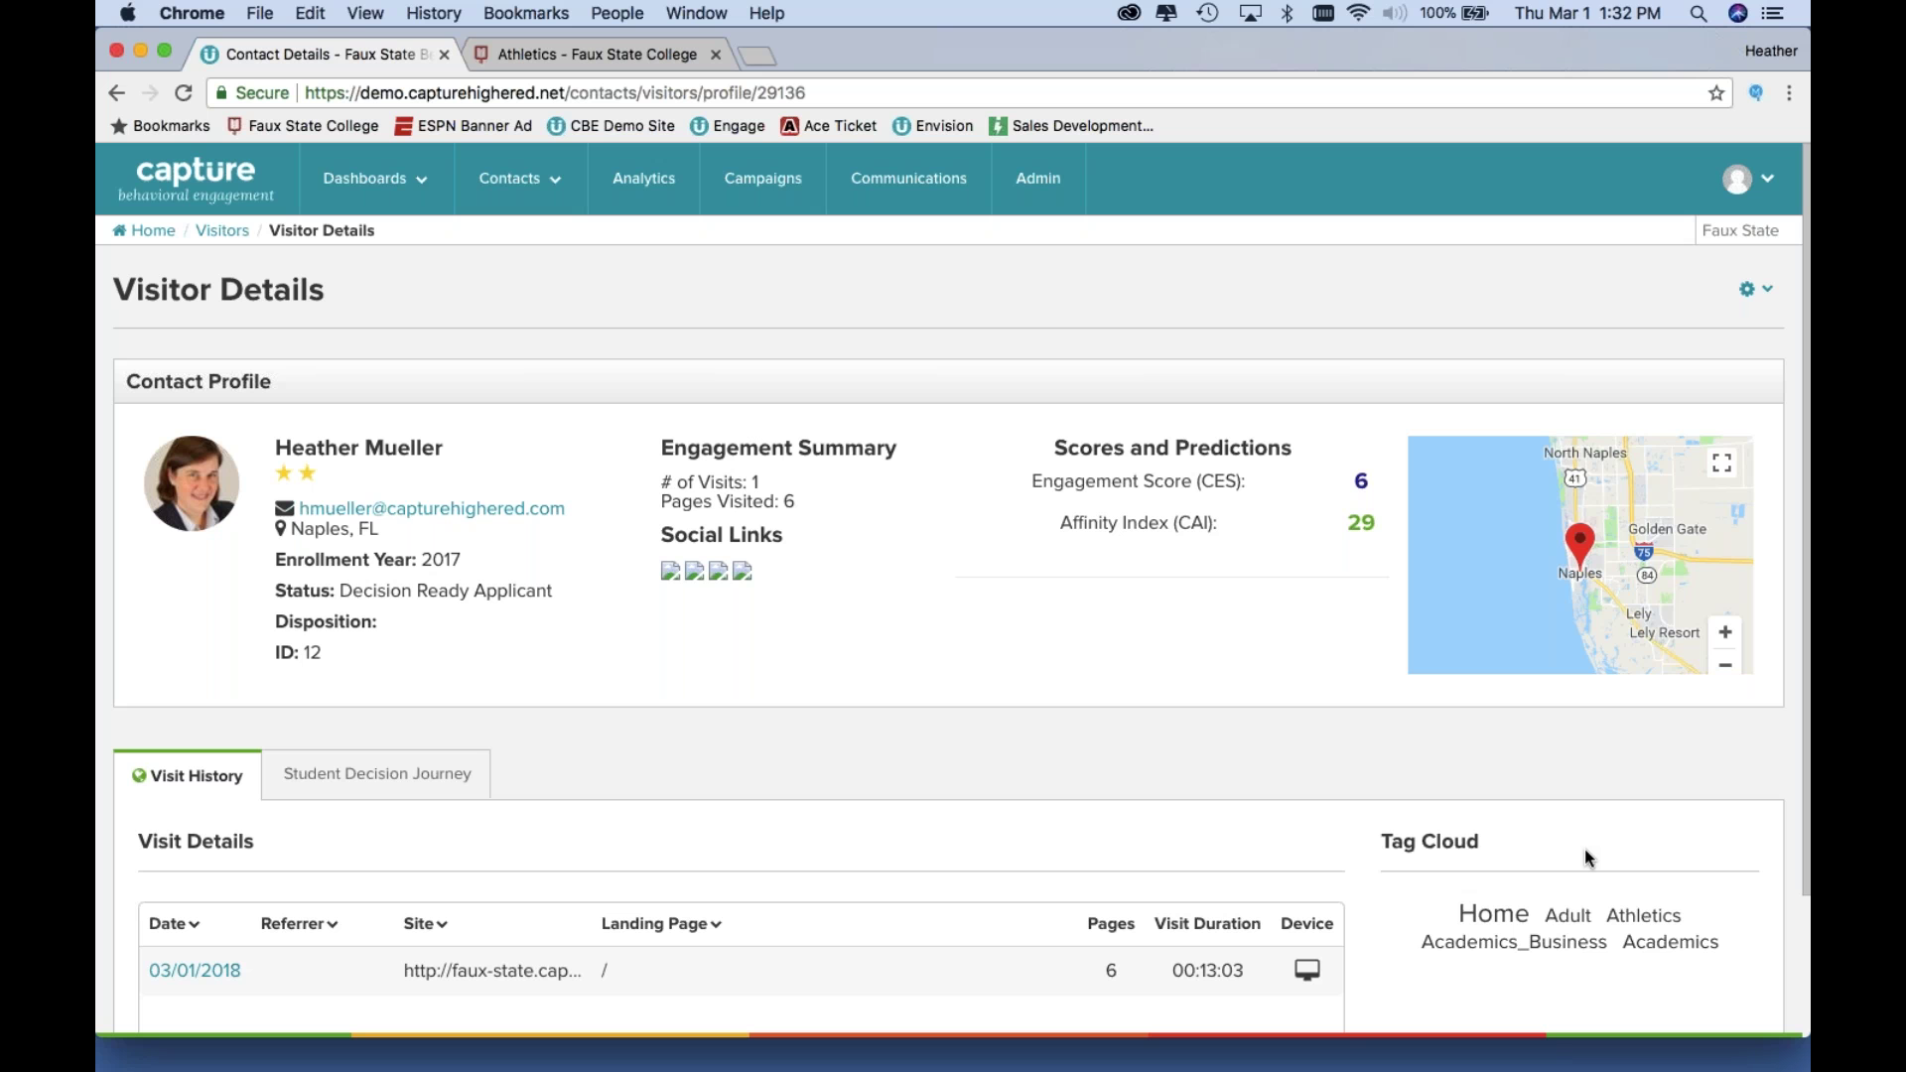
scroll(1585, 852, "down", 3)
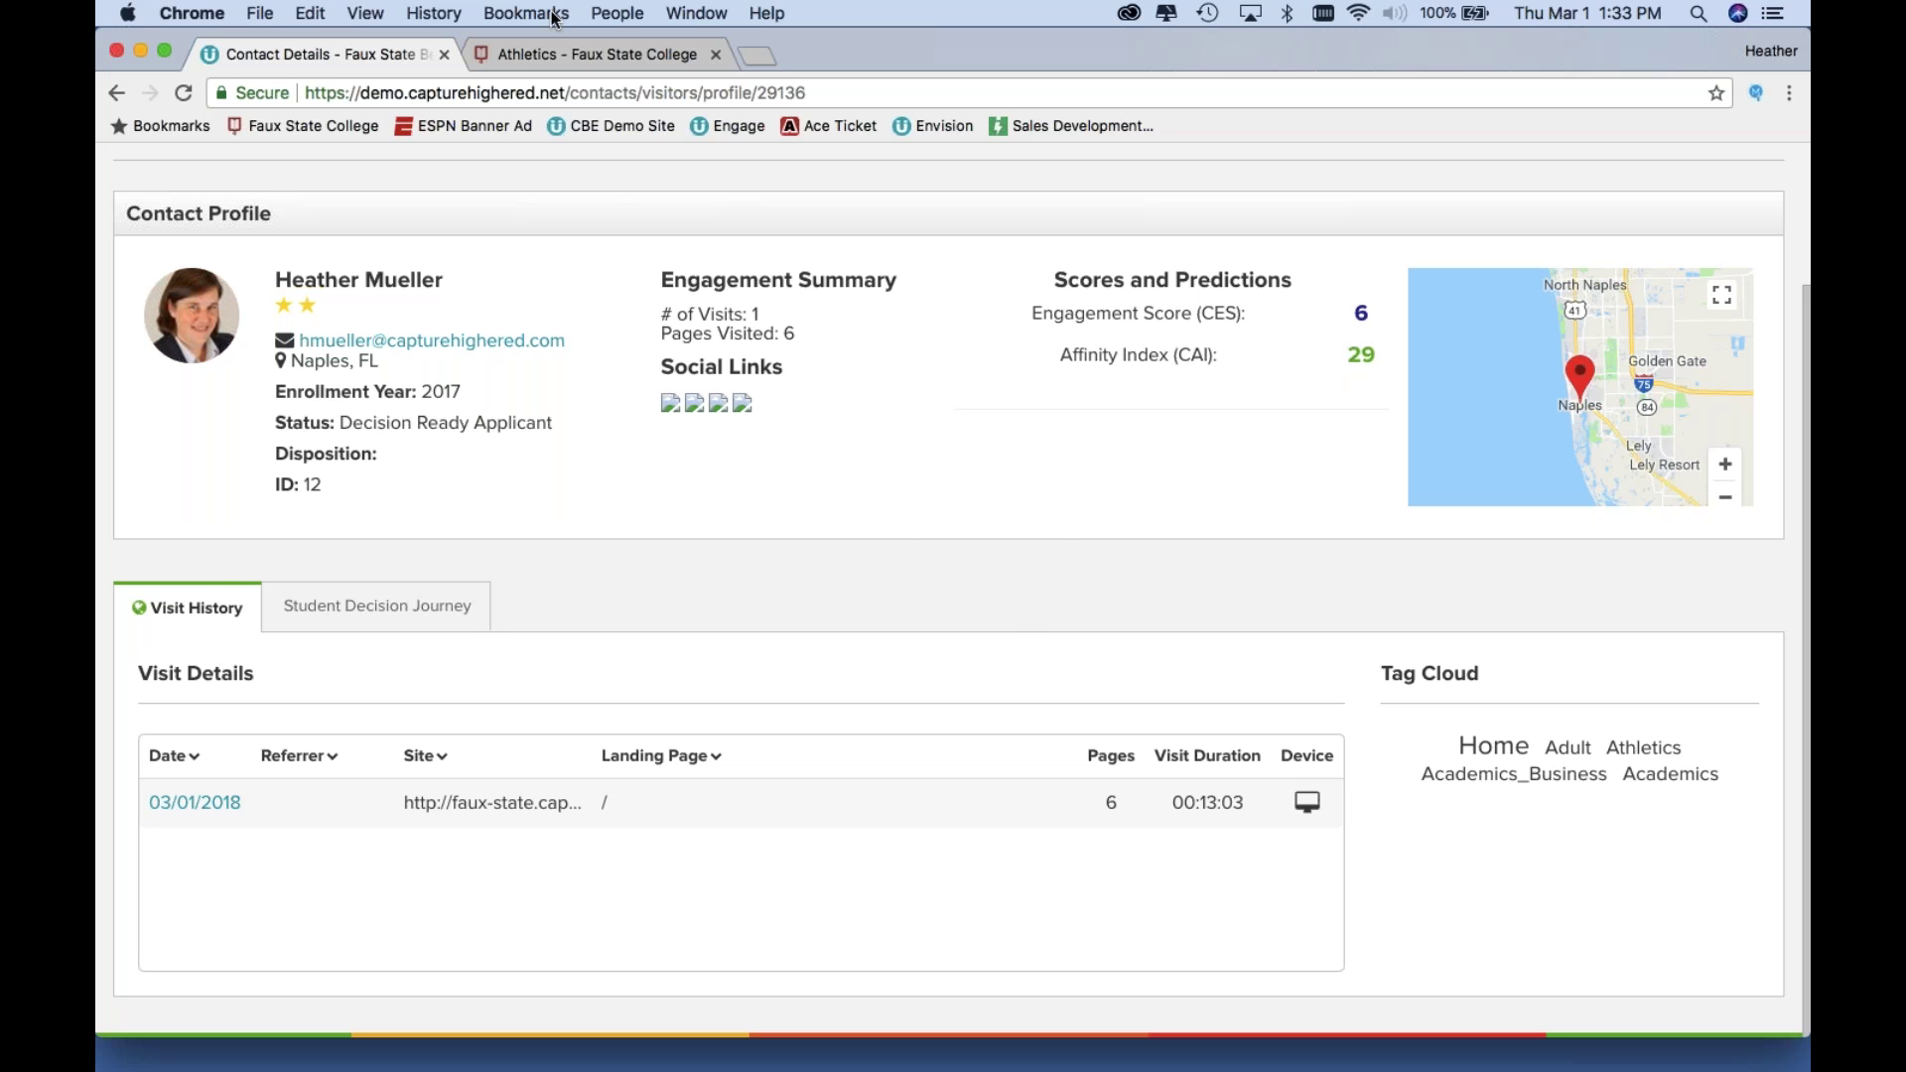
Open the Alumni page on the Faux State College site and dismiss the "New Year, New Dreams" pop-up.
left_click(570, 54)
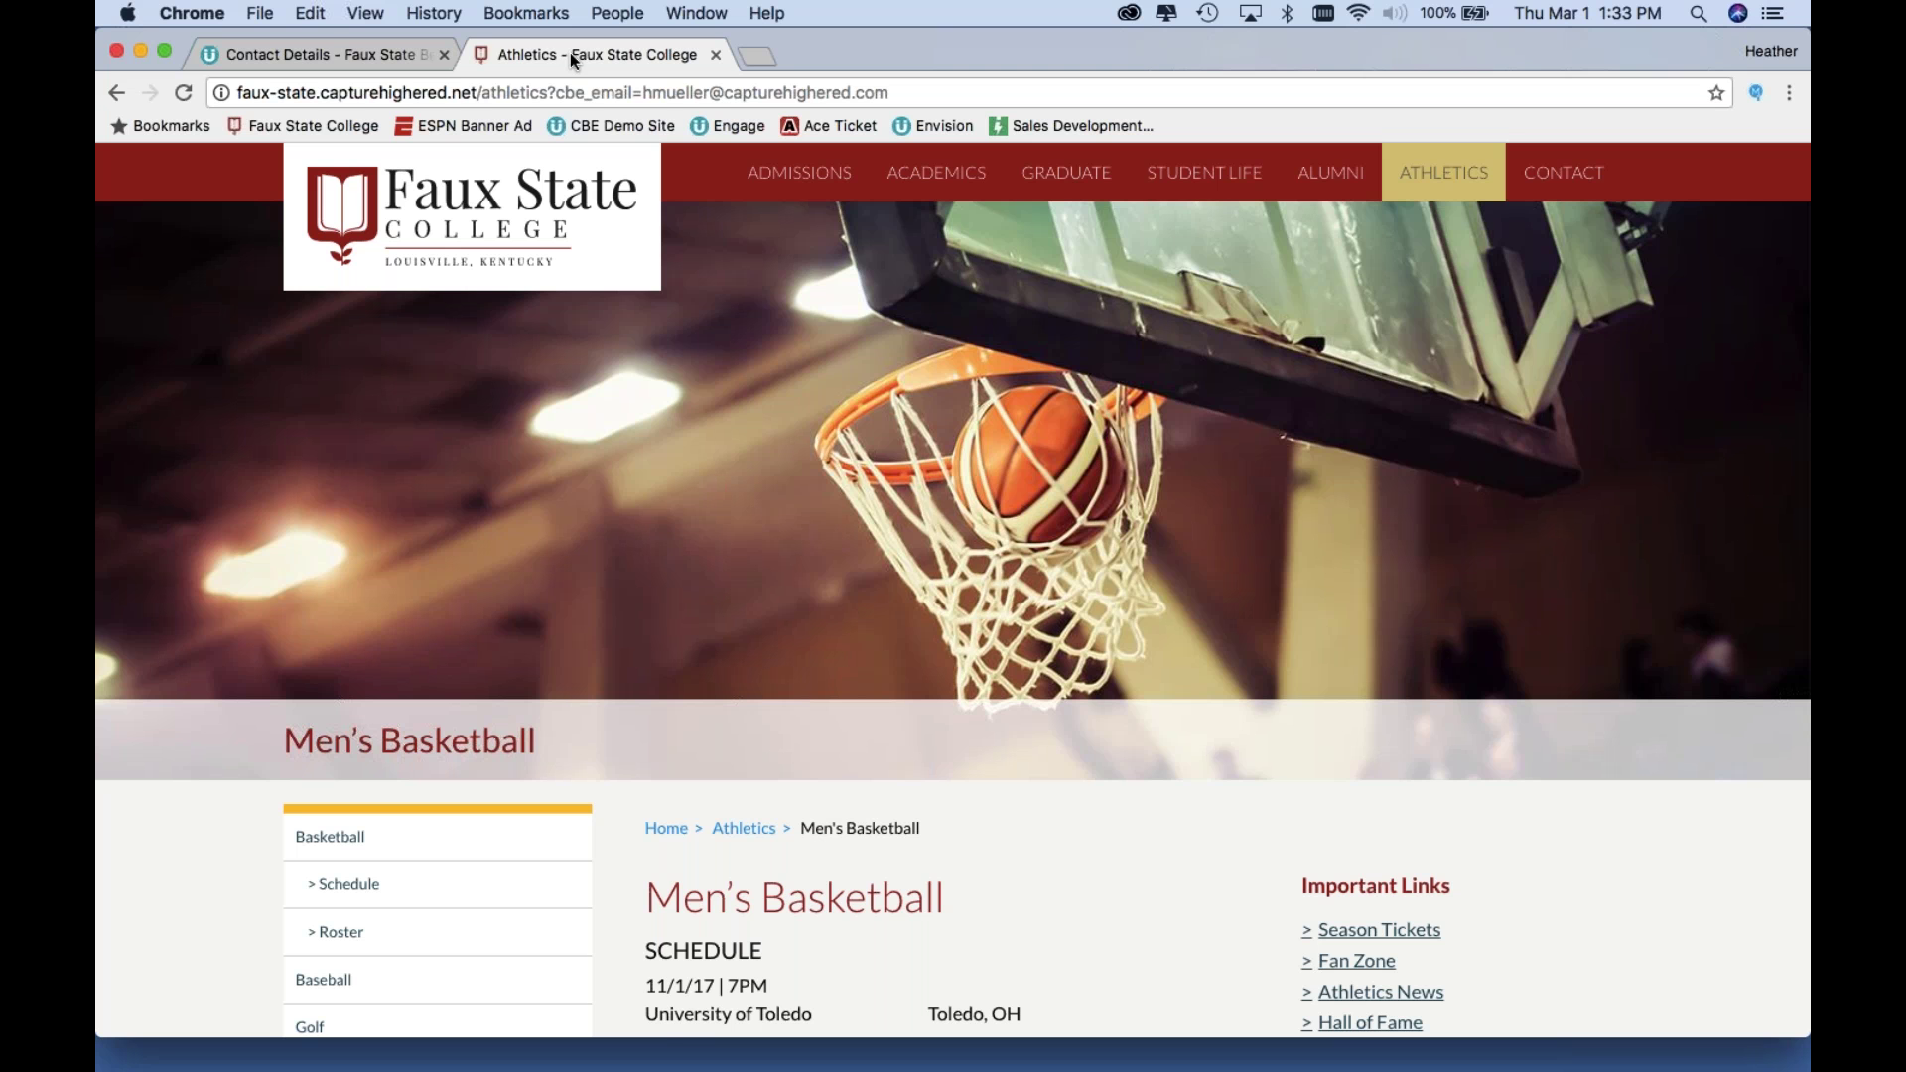
left_click(1336, 174)
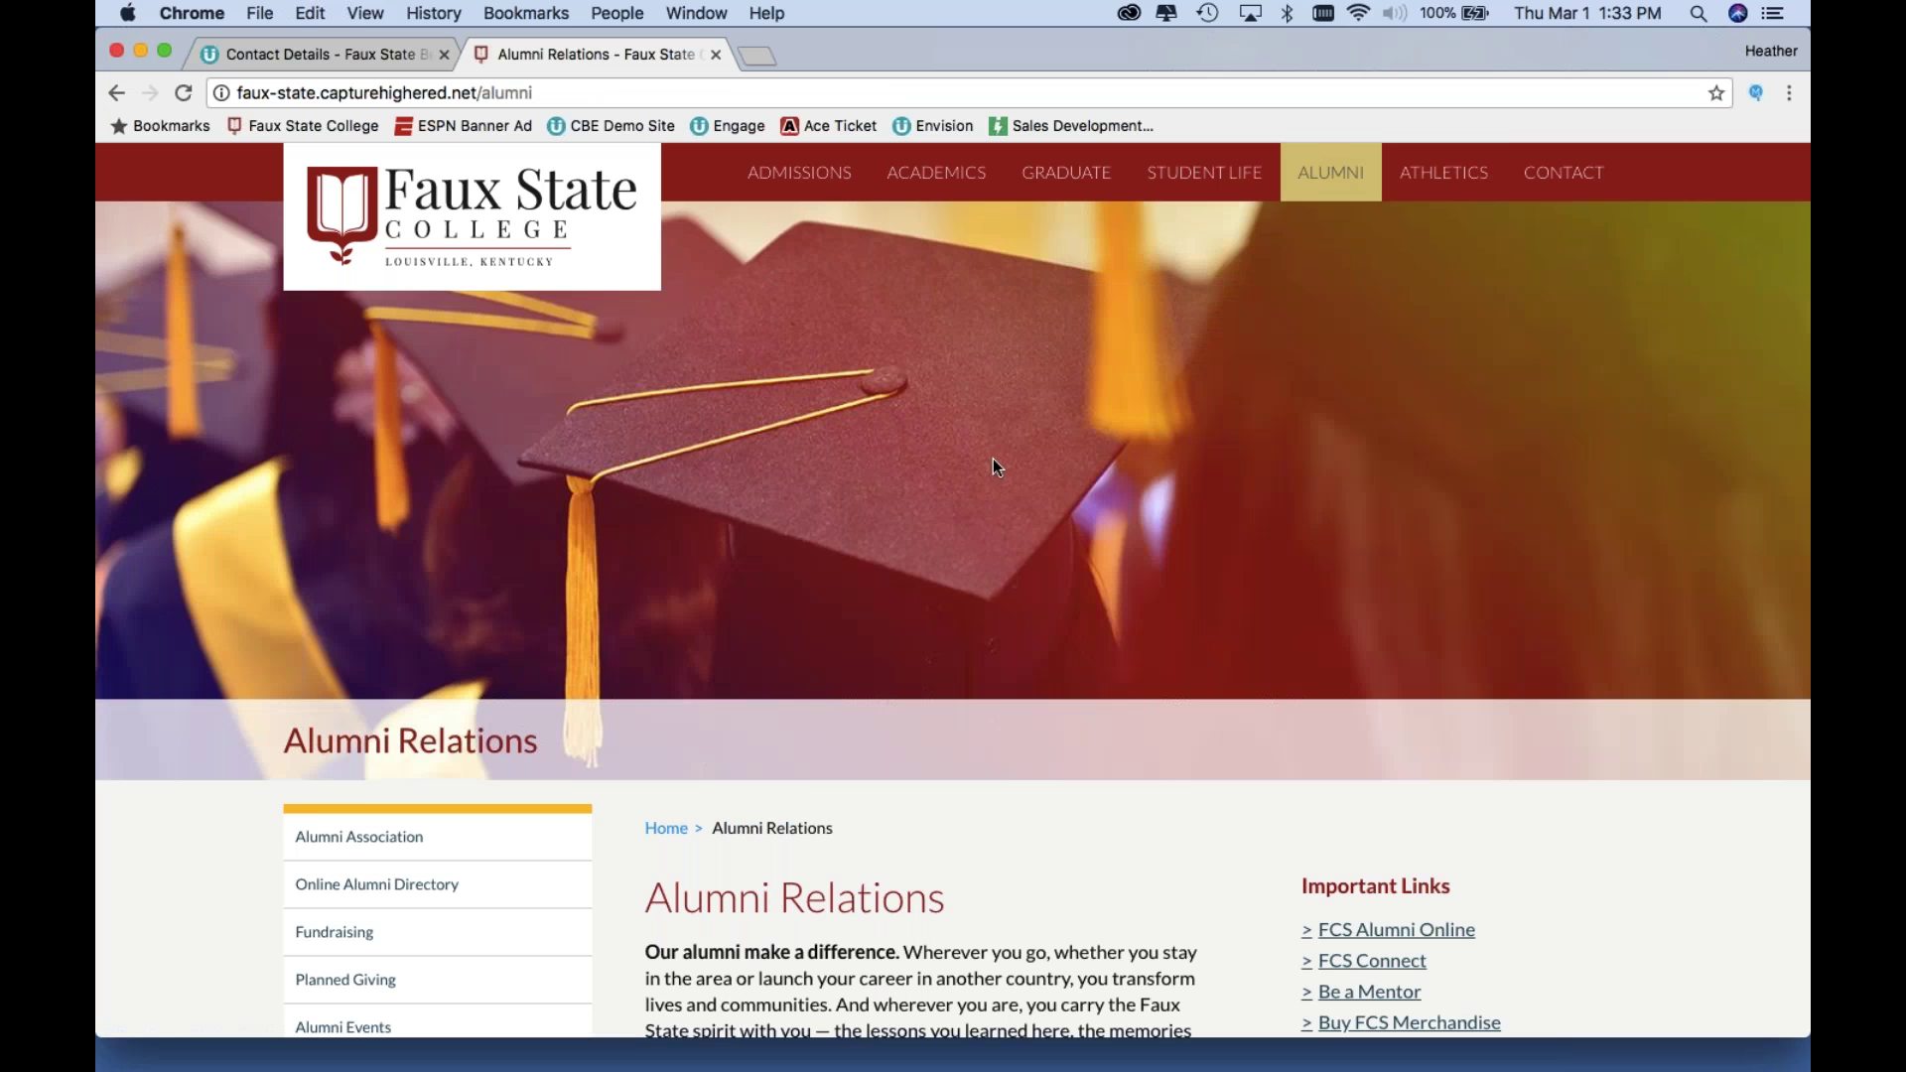
scroll(996, 467, "down", 1)
scroll(992, 459, "up", 1)
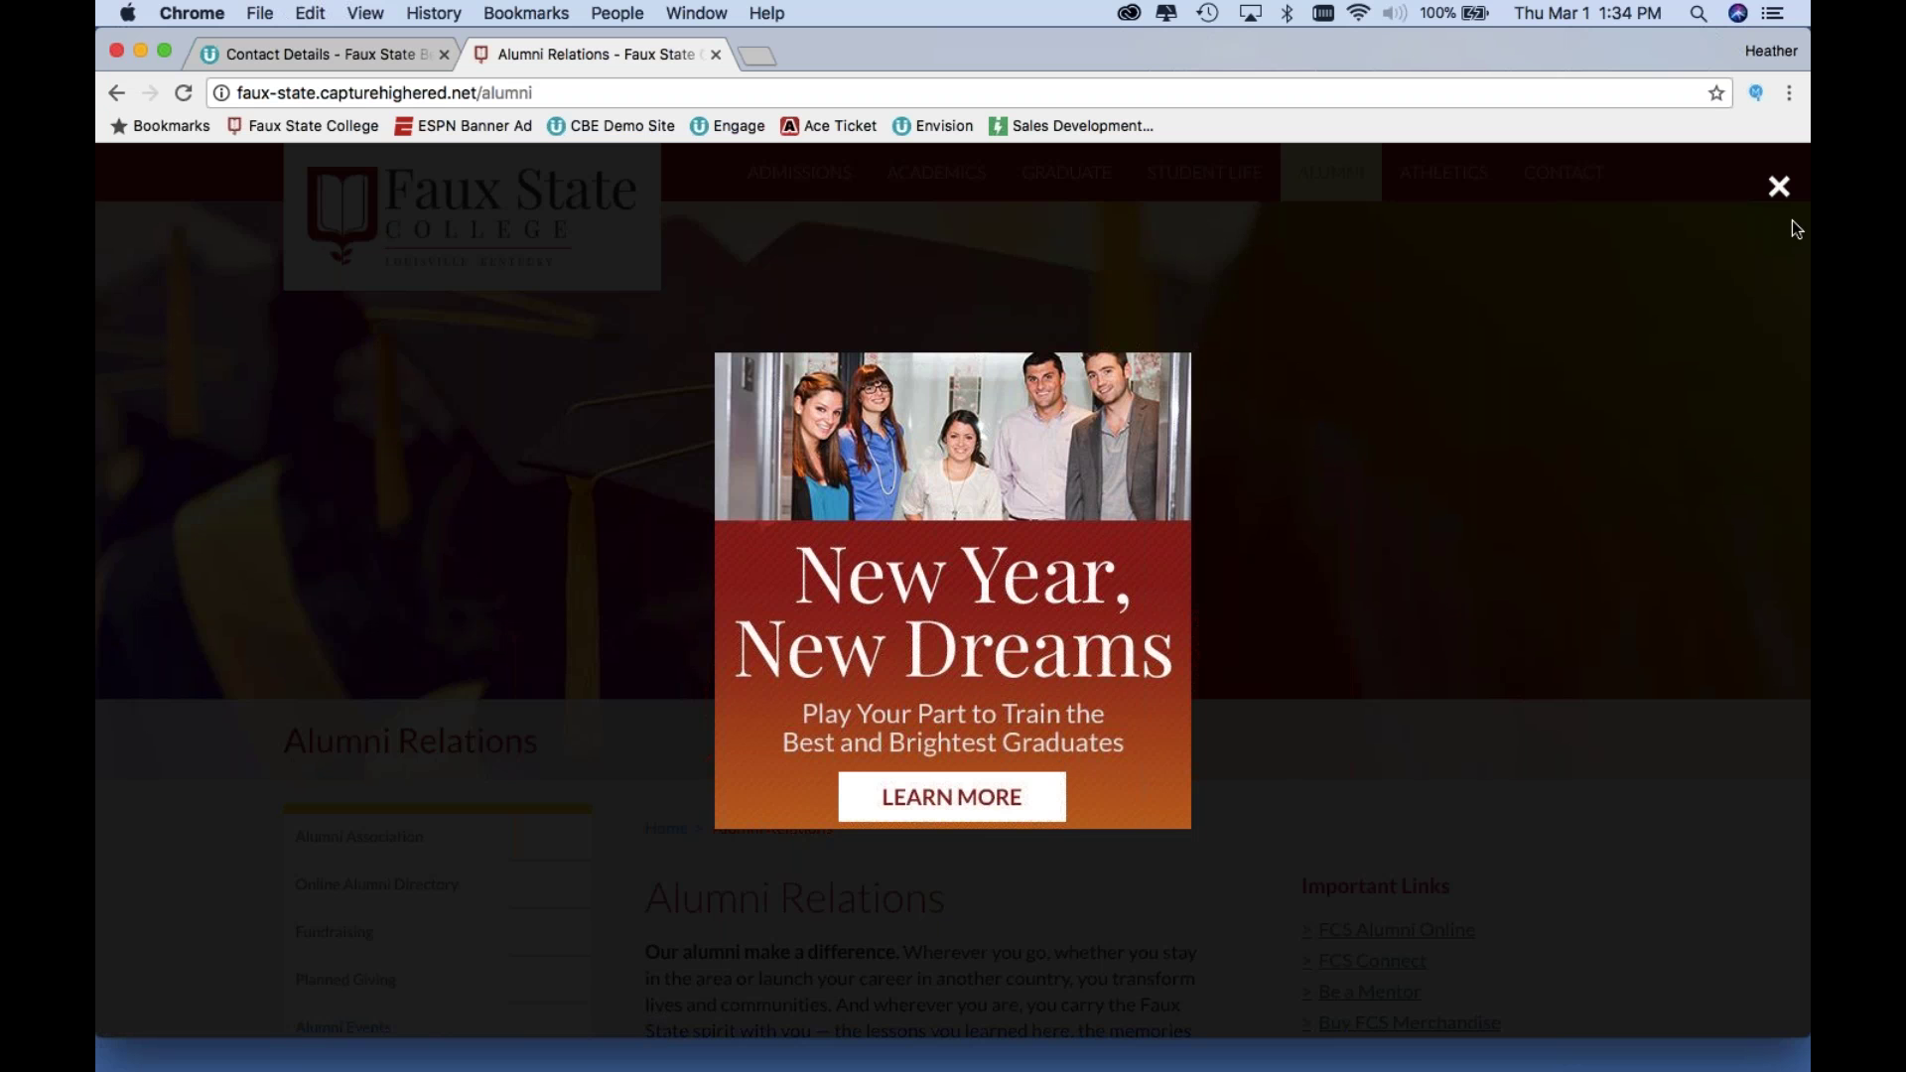
left_click(1779, 187)
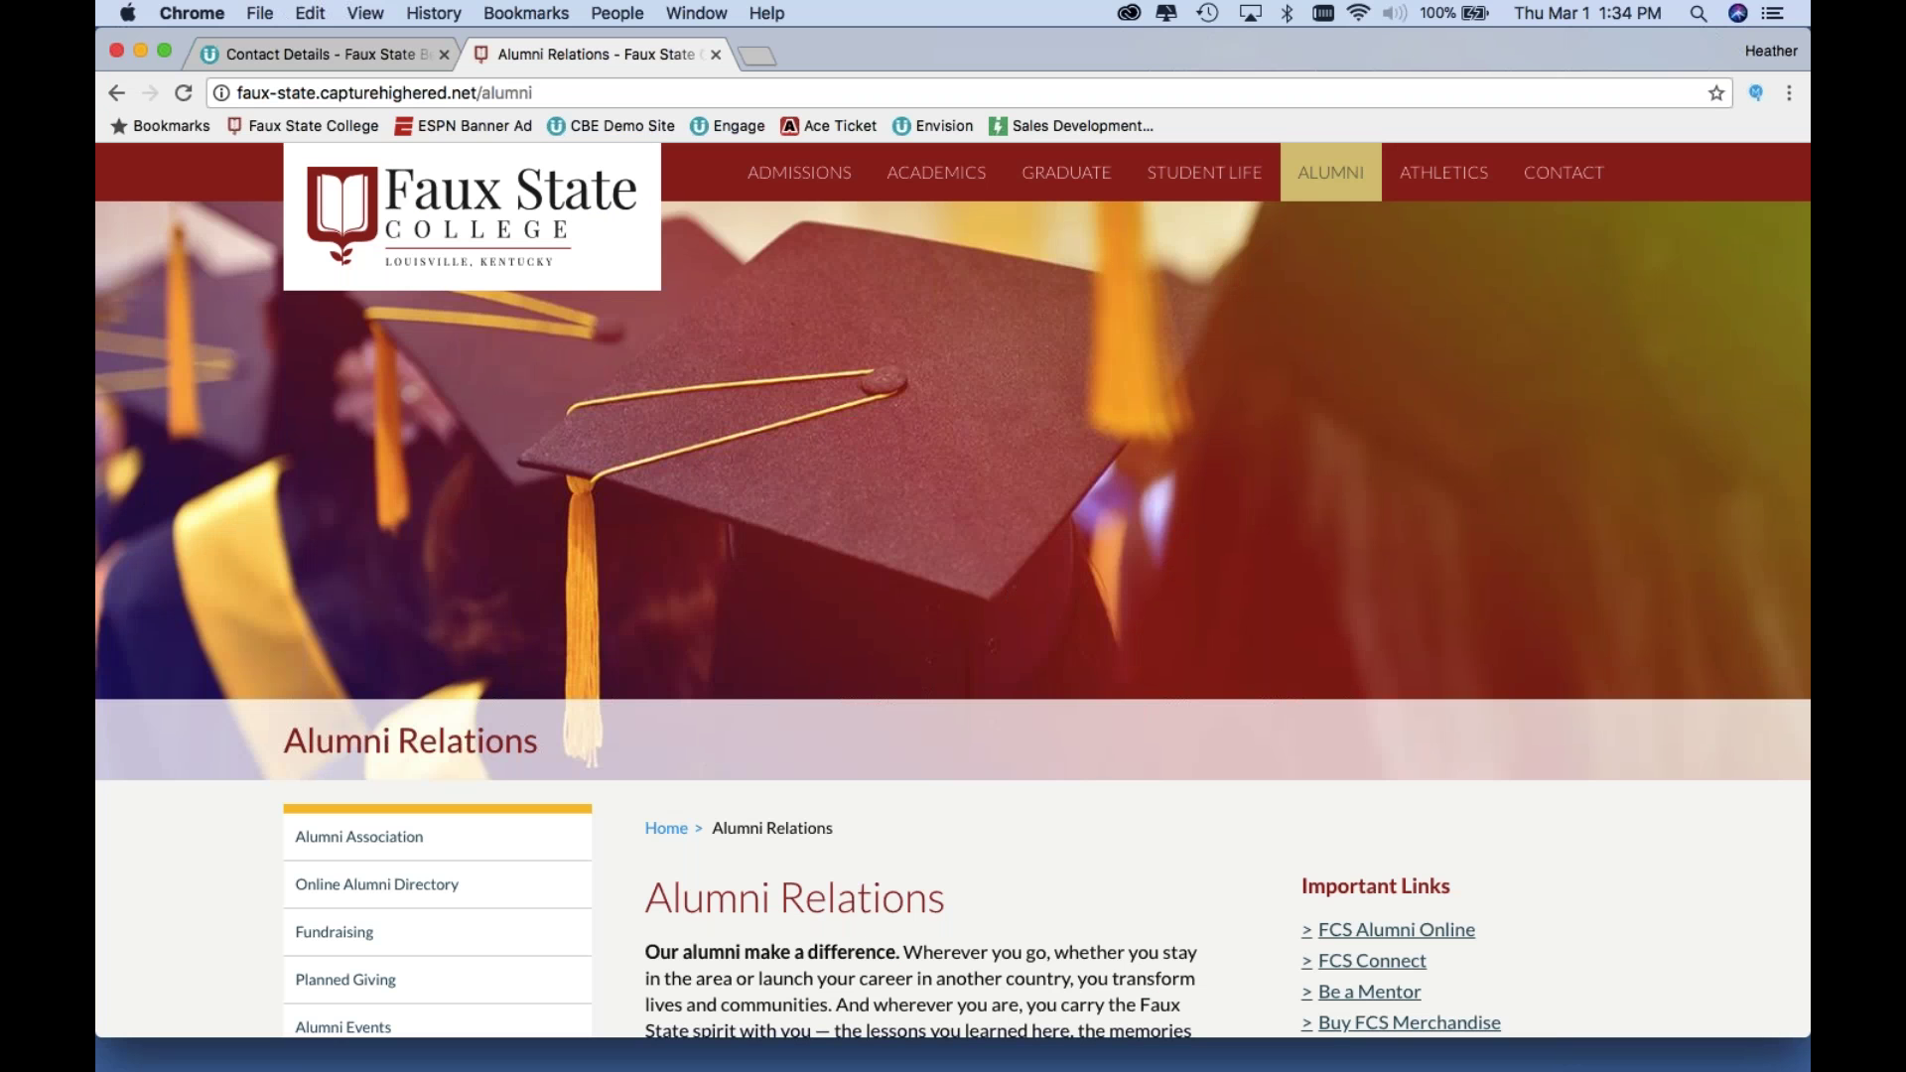